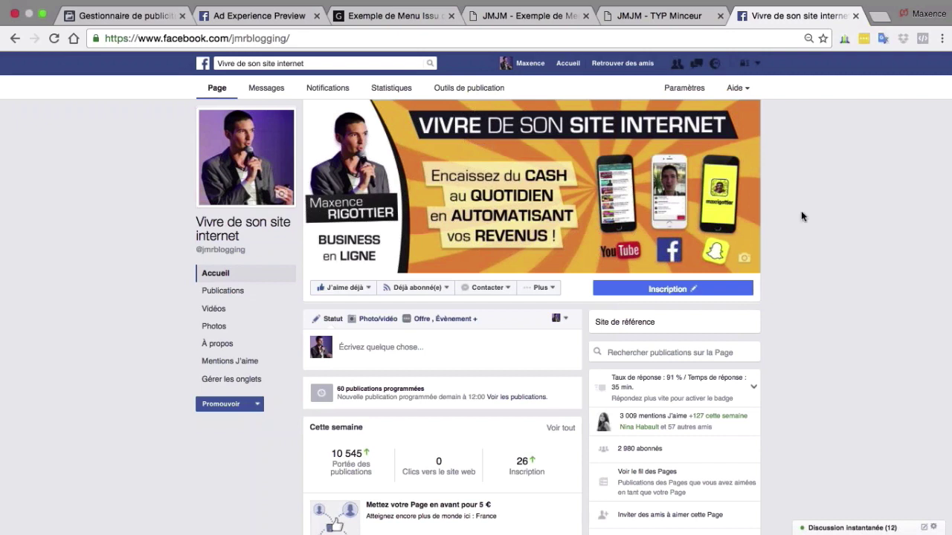
Open the Facebook ads manager from the page and show the active ad account's campaigns
left_click(757, 64)
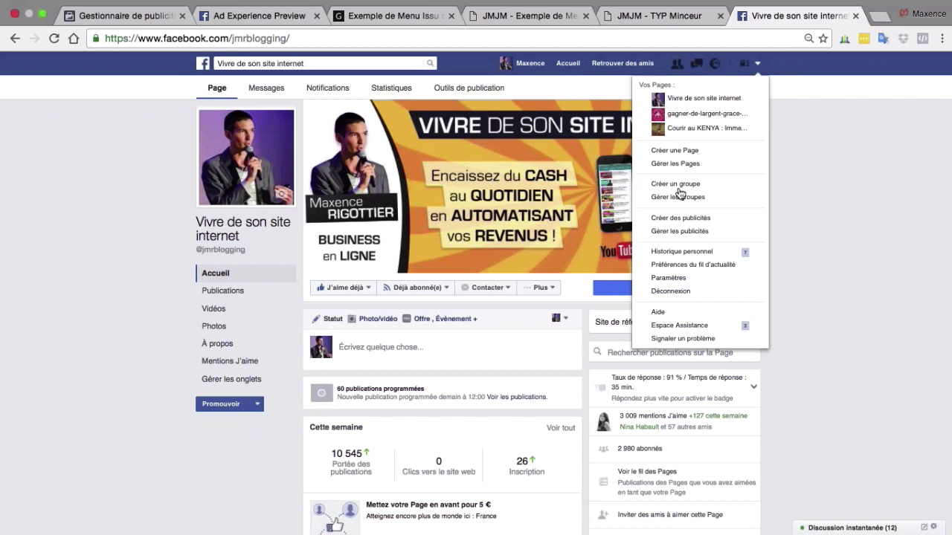
left_click(669, 232)
left_click(110, 17)
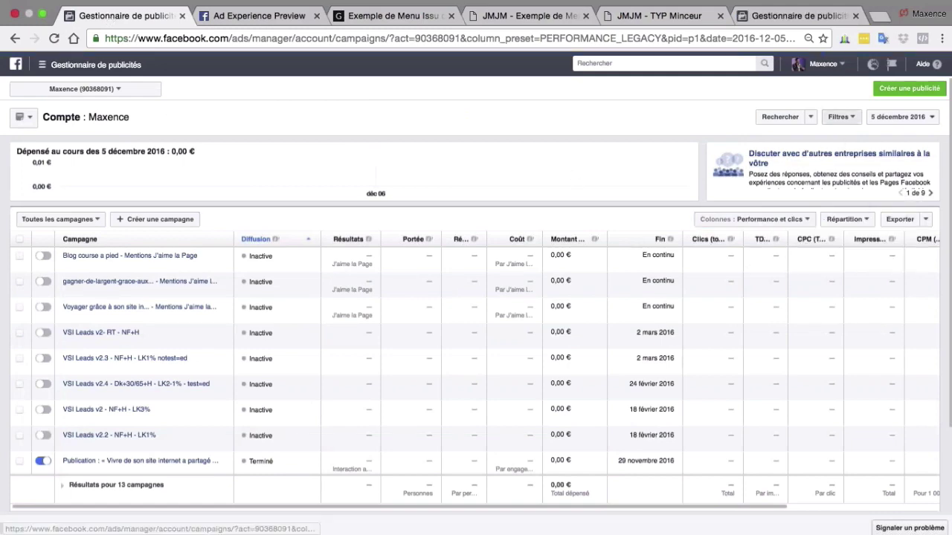
left_click(804, 17)
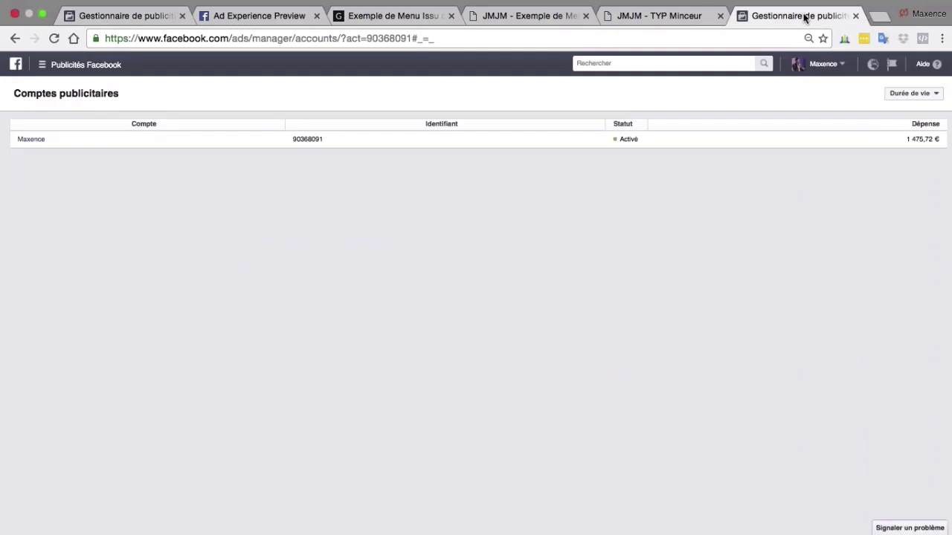
left_click(29, 141)
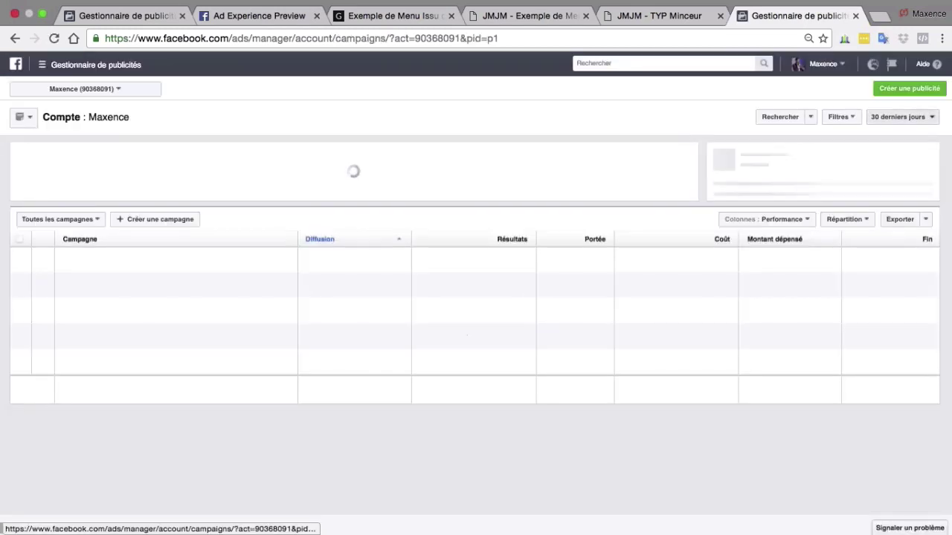
Set the campaign report's date range to the single day 5 décembre 2016
left_click(922, 117)
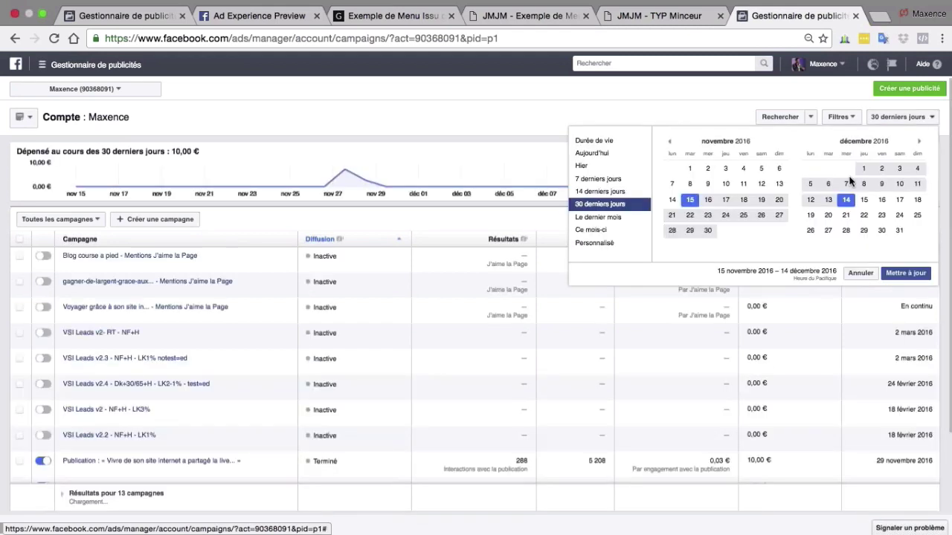
left_click(809, 183)
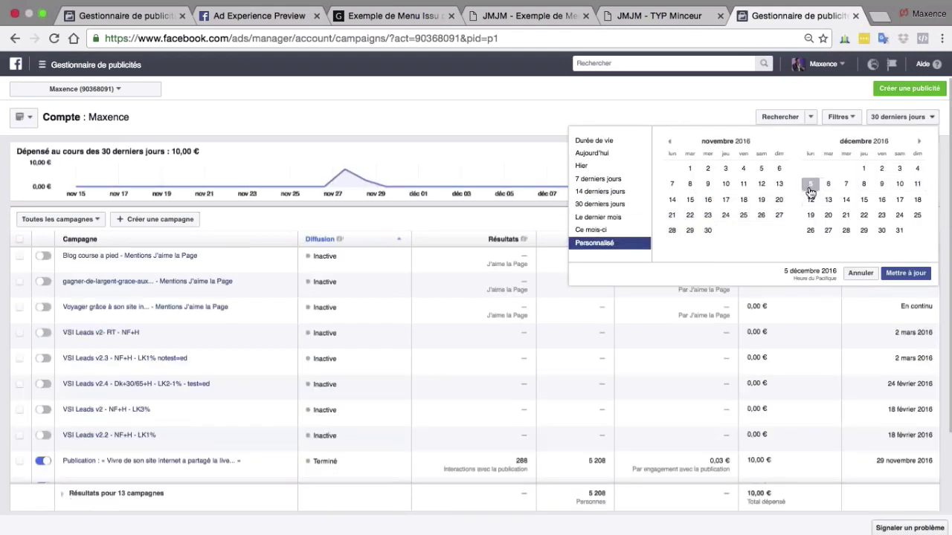
left_click(907, 273)
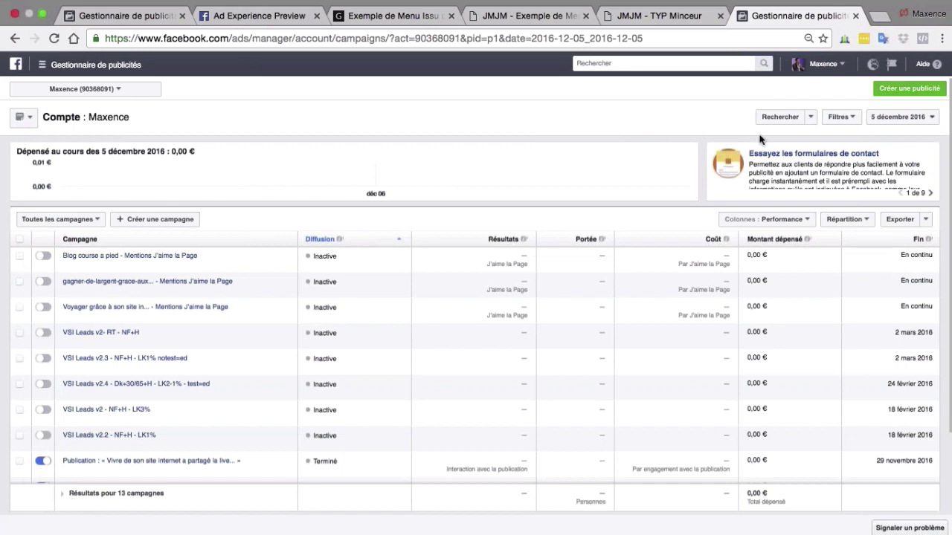
Customize the report columns by removing Diffusion, Résultats, Portée, Coût, Budget, Fin and Calendrier
left_click(803, 220)
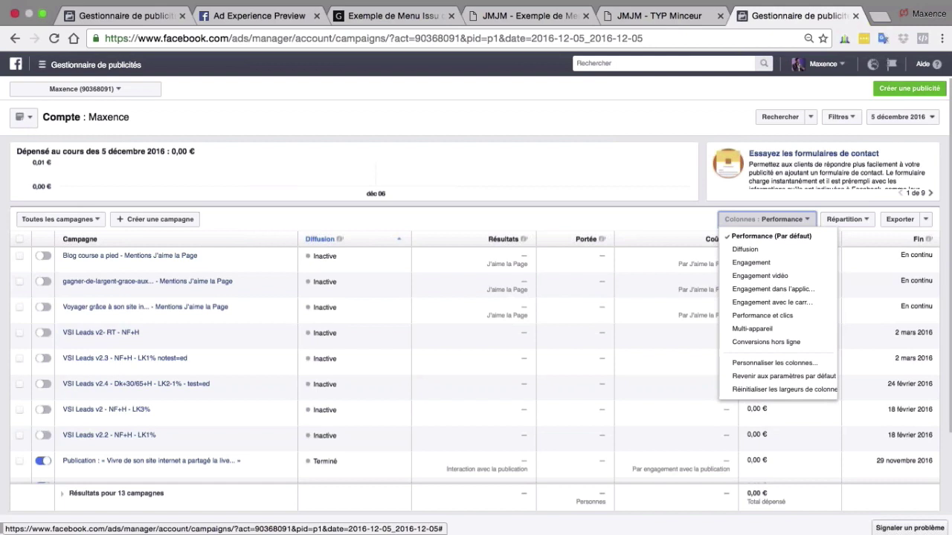
left_click(763, 364)
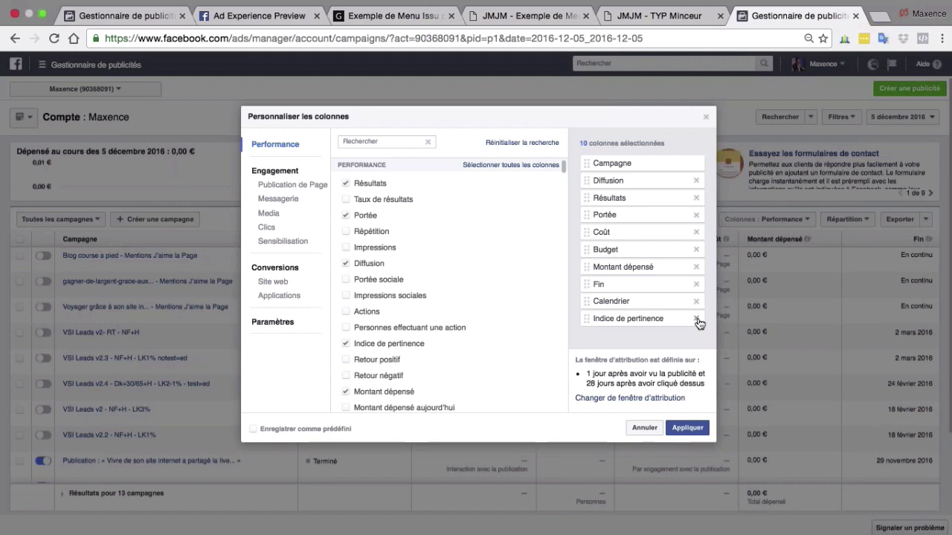
left_click(696, 181)
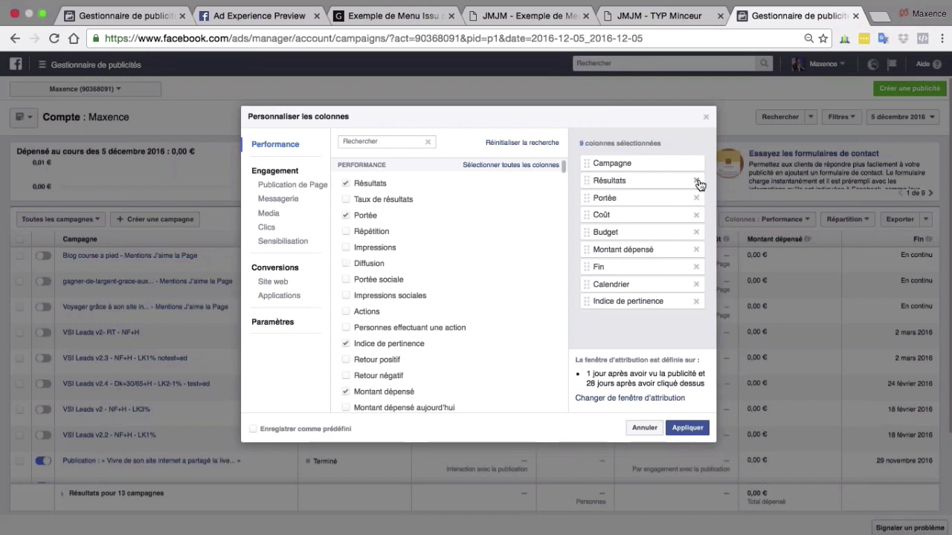
left_click(696, 181)
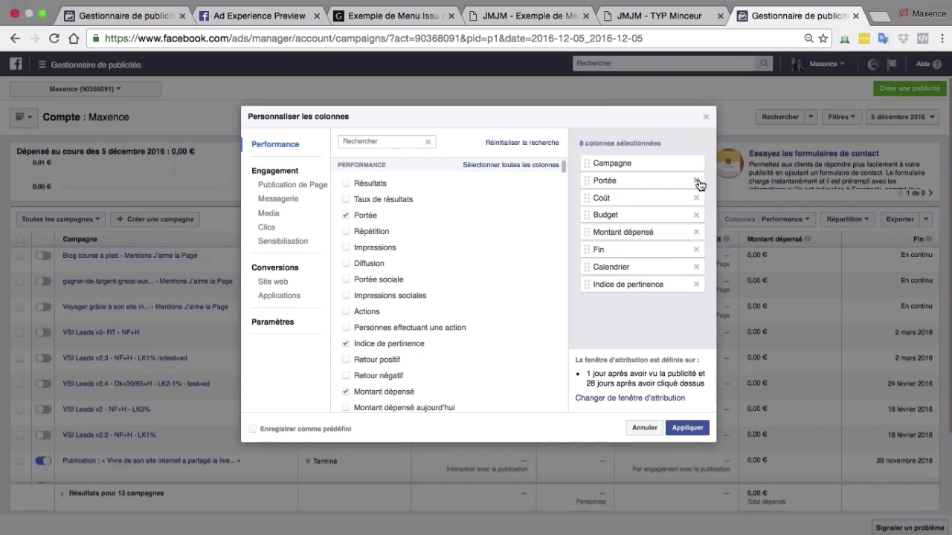
left_click(696, 180)
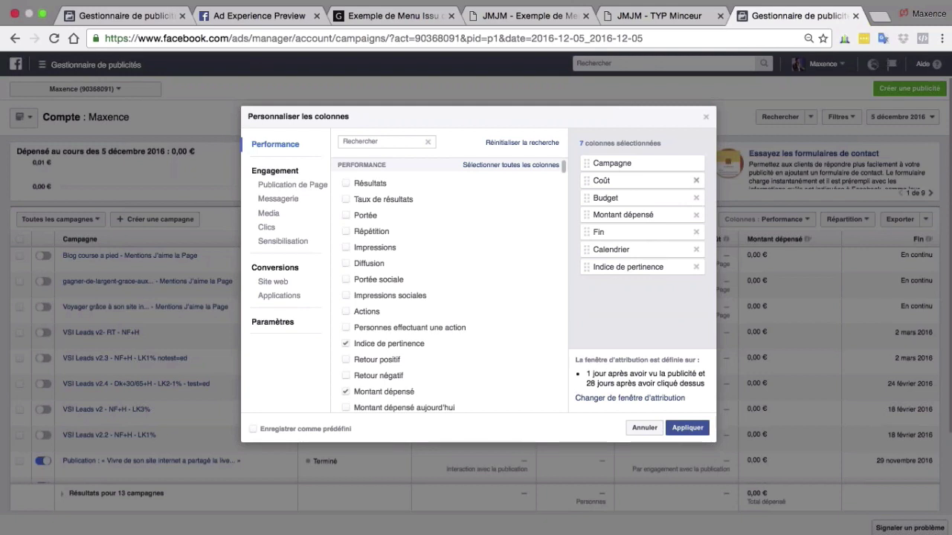
left_click(697, 181)
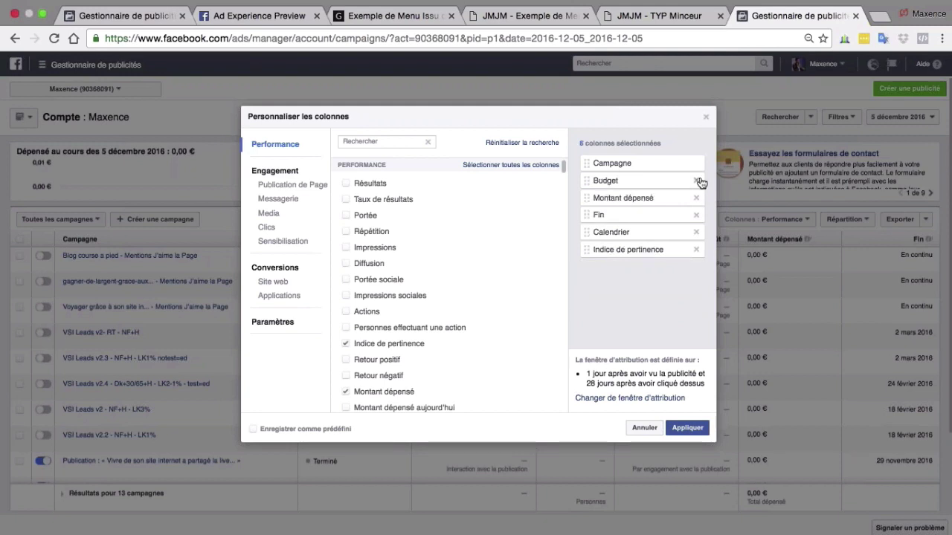
left_click(696, 181)
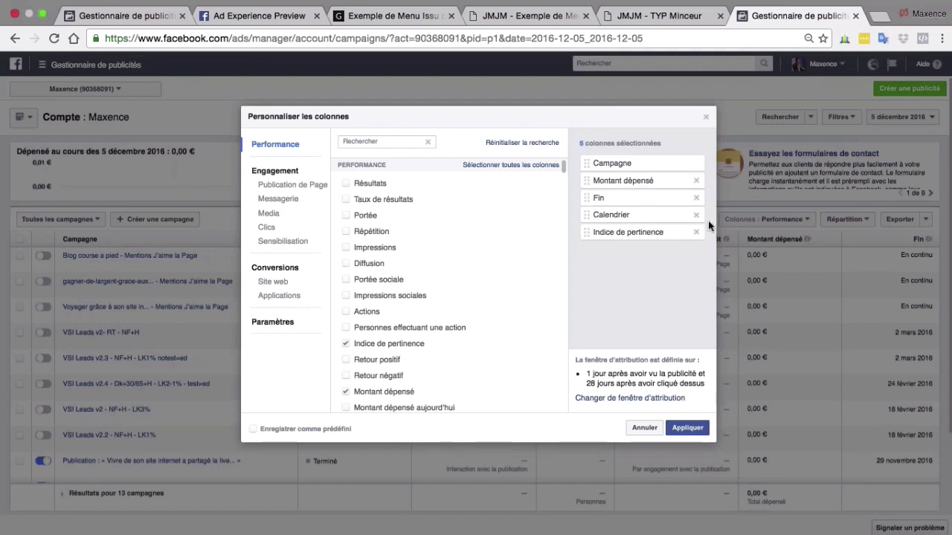
left_click(696, 197)
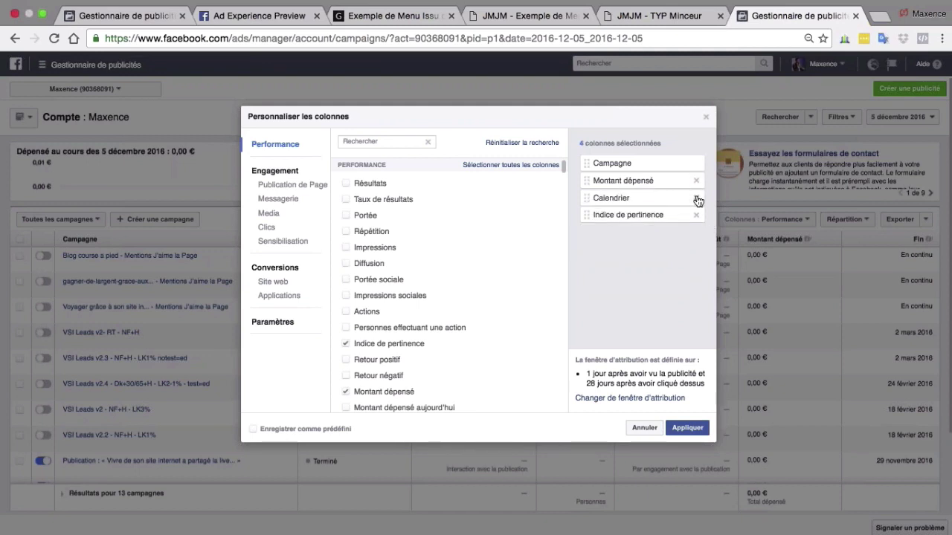
left_click(695, 198)
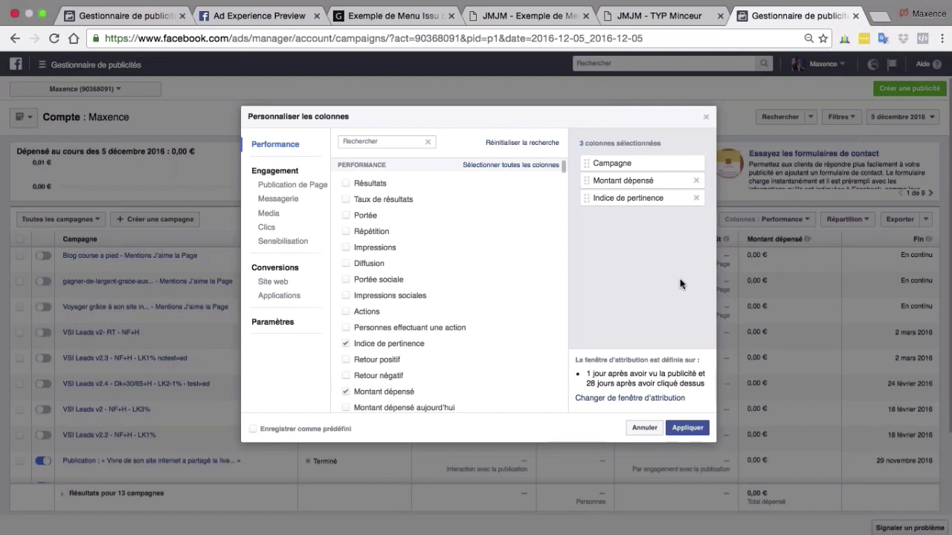
Add the Impressions column and place it directly after Campagne in the selected columns
left_click(366, 141)
left_click(346, 249)
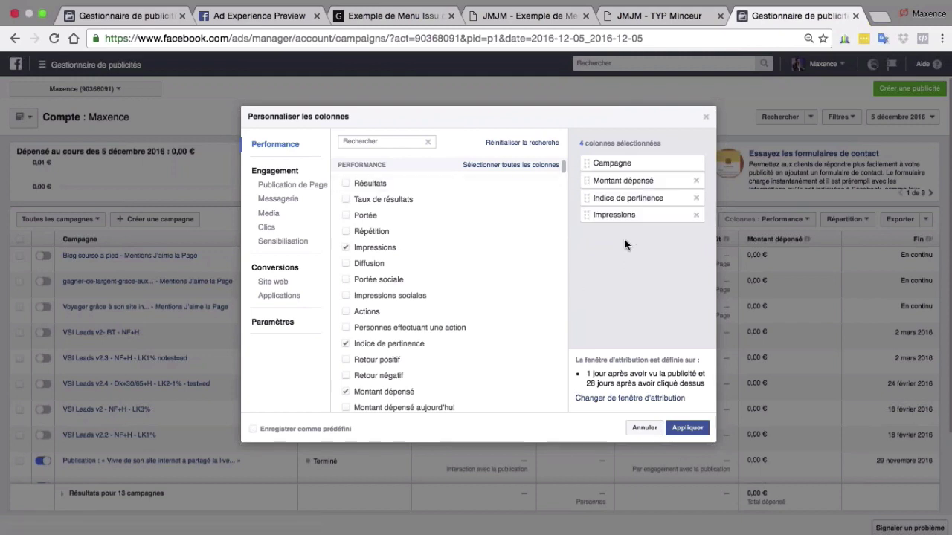
left_click_drag(594, 215, 606, 181)
mouse_move(553, 315)
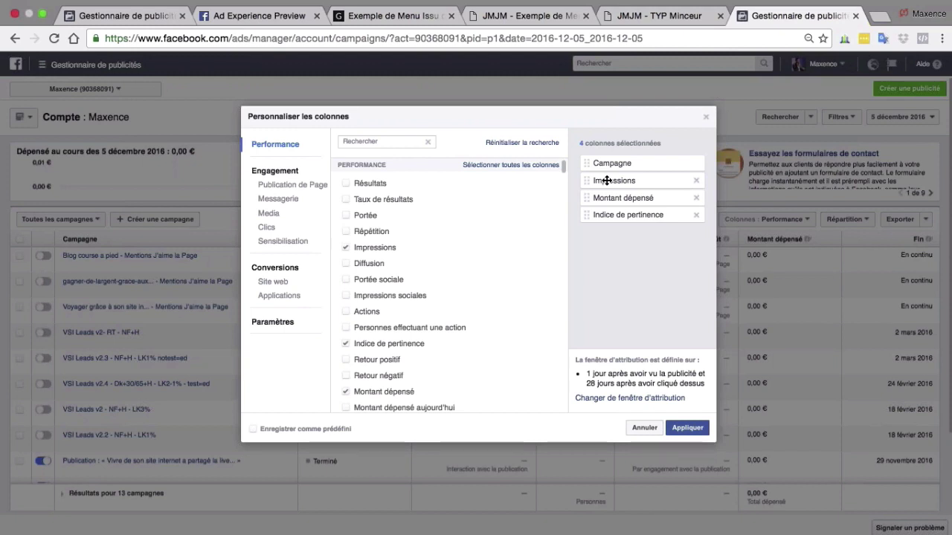
Find the "inscription" metrics and add Club-Privé Inscription Newsleter and its Cost per column, in that order, between Montant dépensé and Indice de pertinence
left_click(359, 141)
type("inscription")
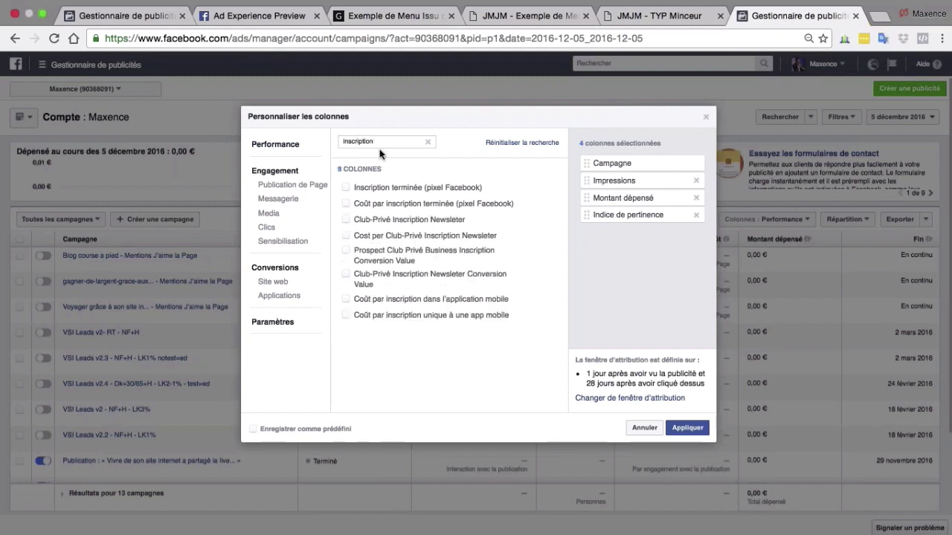
left_click(346, 220)
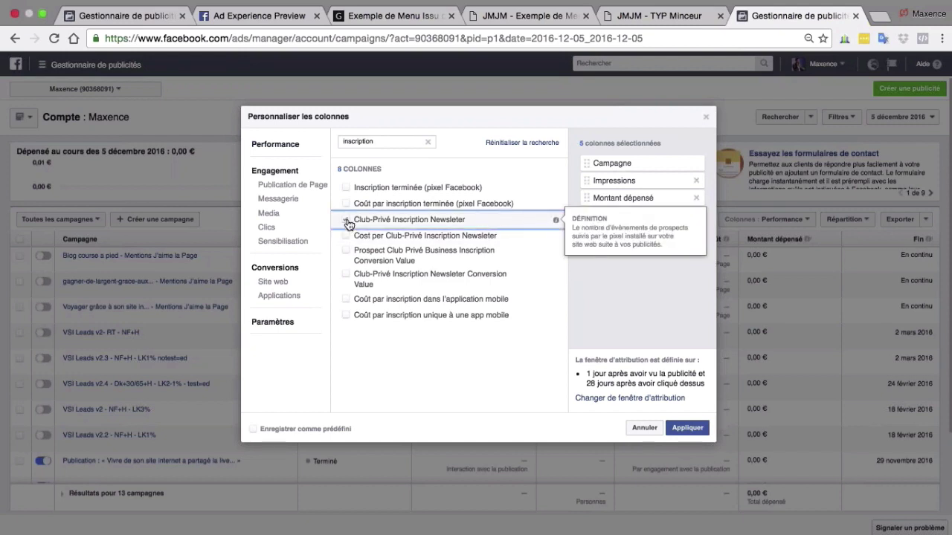
left_click(346, 236)
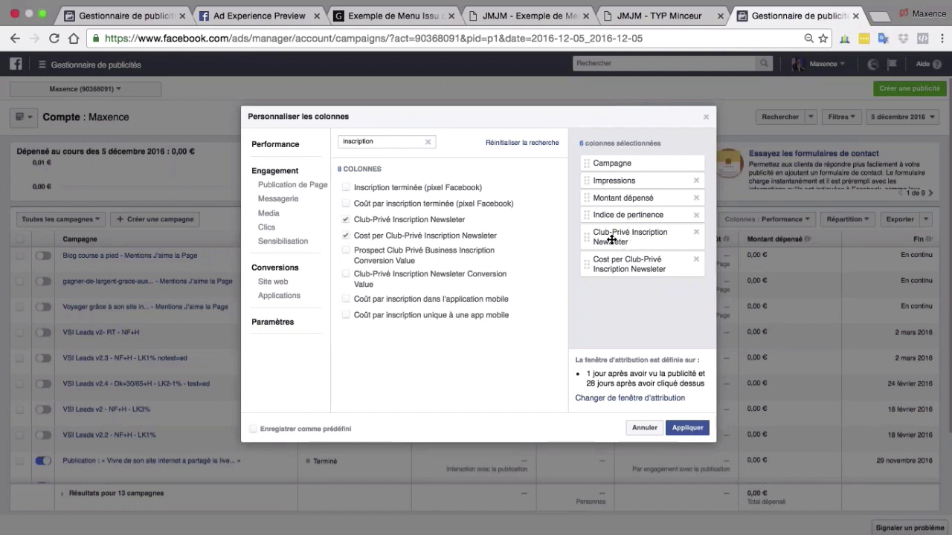
left_click_drag(611, 240, 608, 215)
left_click_drag(607, 260, 607, 238)
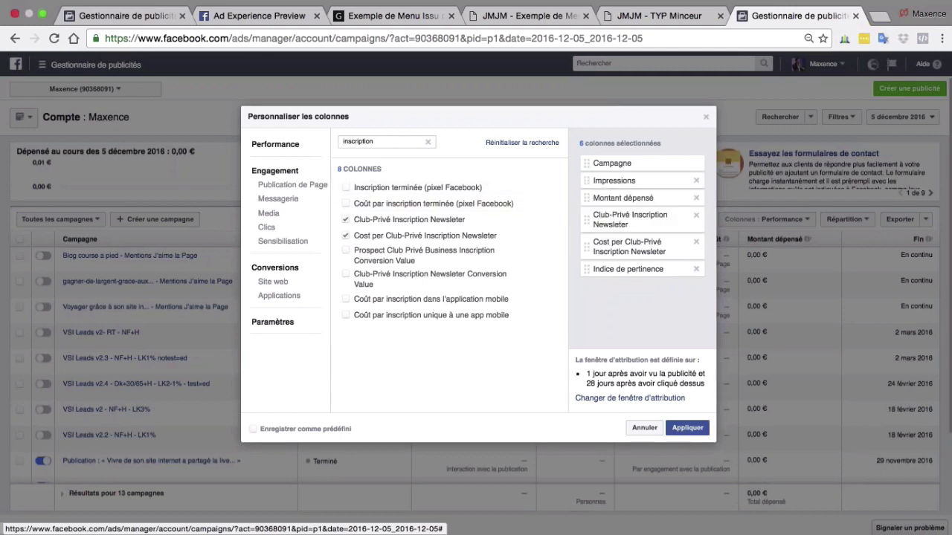
Replace the column search with "CPC" and add the CPC (lien) column to the selection
left_click(409, 139)
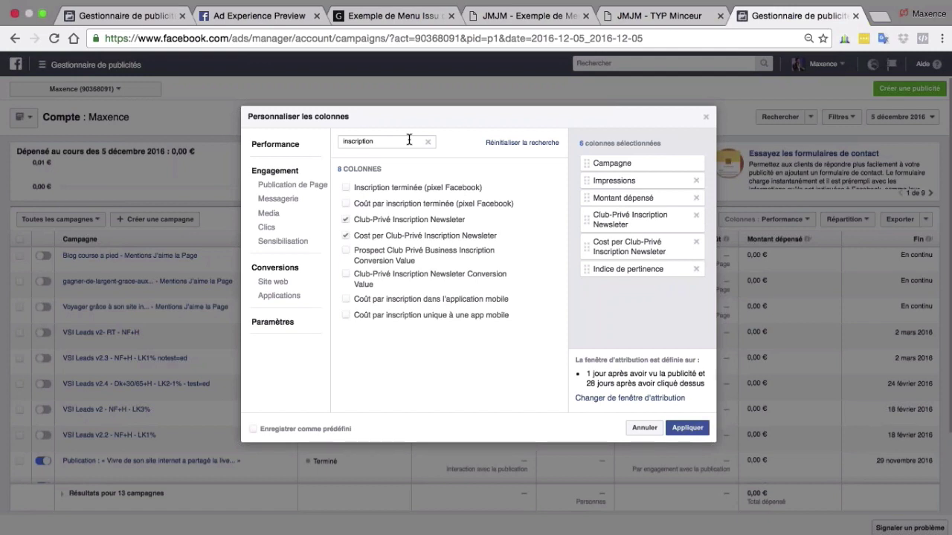
key("BackSpace")
key("BackSpace")
key("BackSpace")
key("BackSpace")
key("BackSpace")
key("BackSpace")
key("BackSpace")
key("BackSpace")
key("BackSpace")
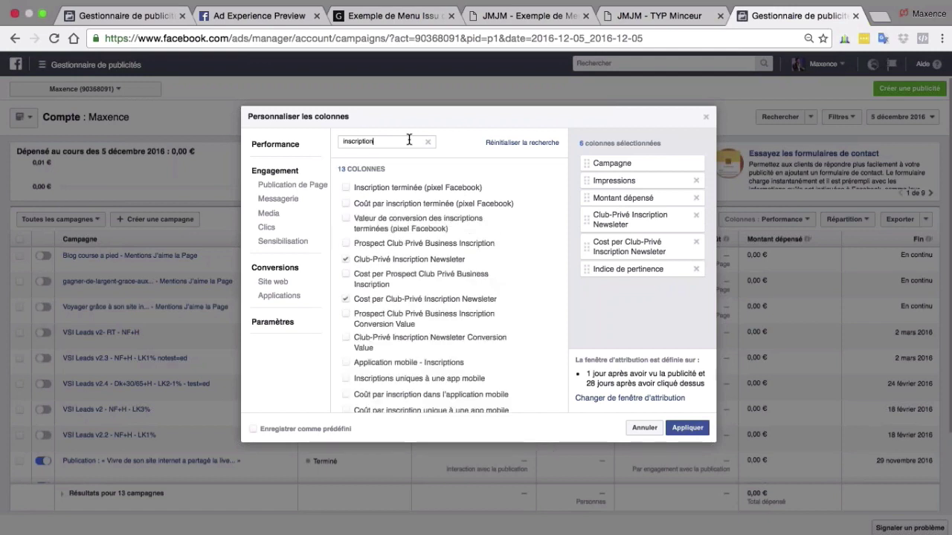
key("BackSpace")
key("BackSpace")
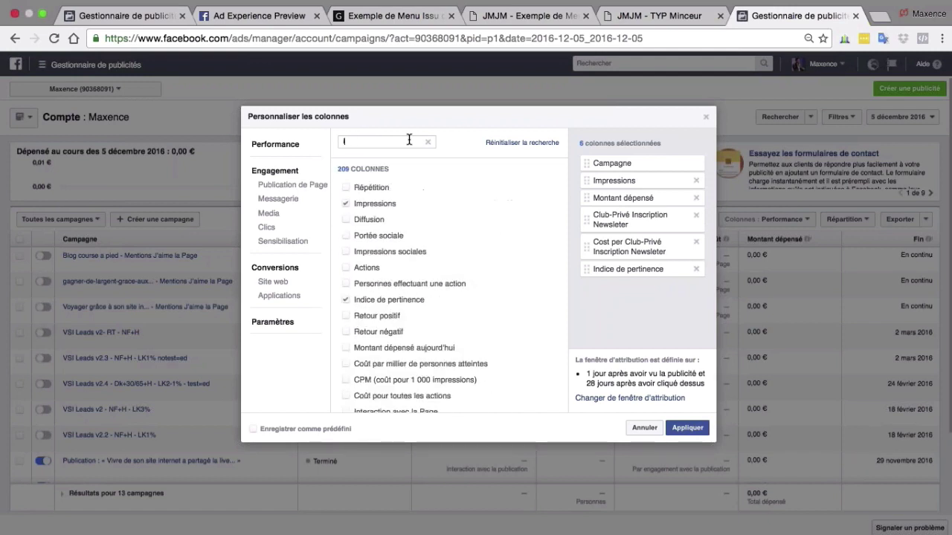
type("CPC")
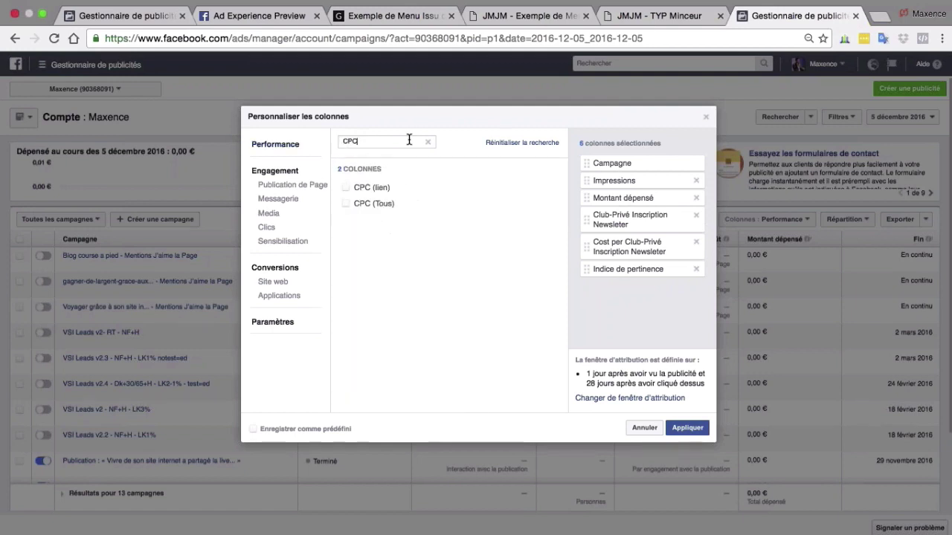
left_click(347, 188)
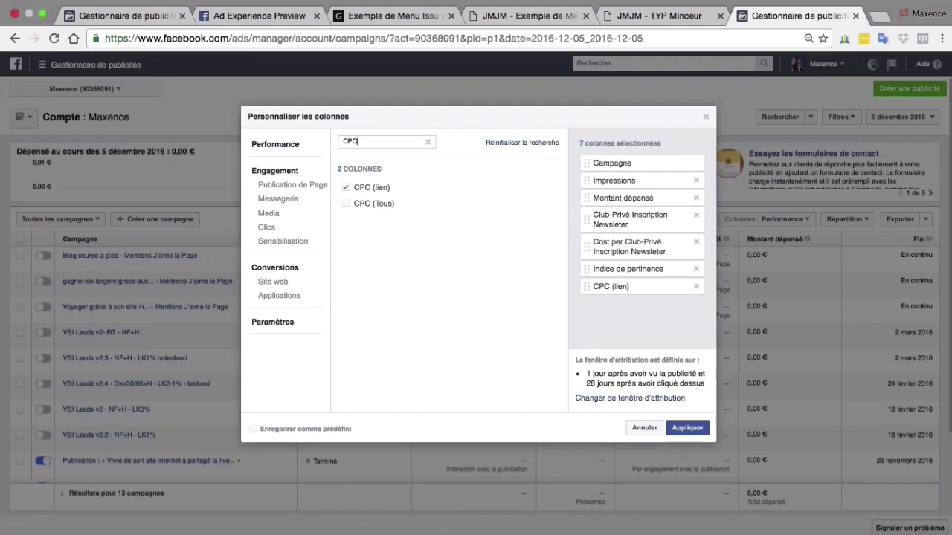
Look through the metrics matching "Co" and add the Coût par clic unique sur un lien column
type("lick")
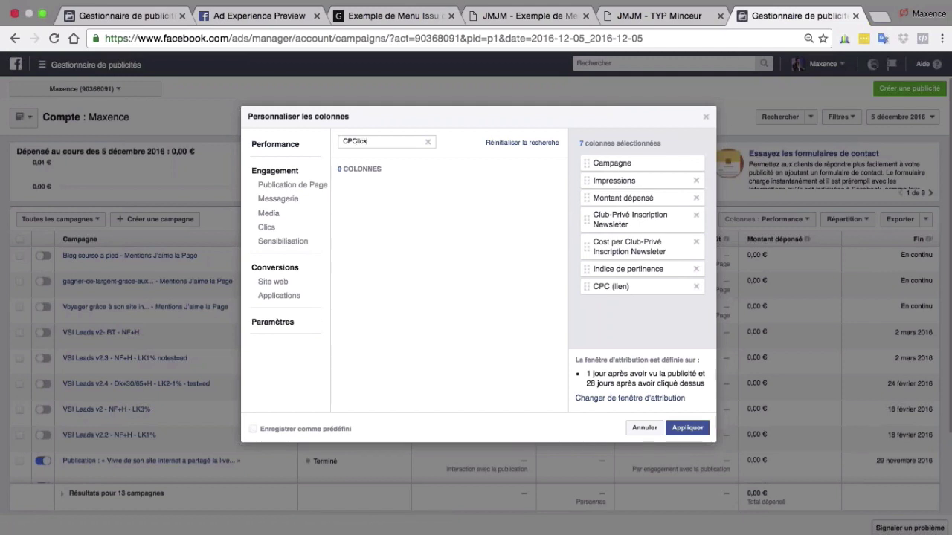
double_click(378, 142)
type("C")
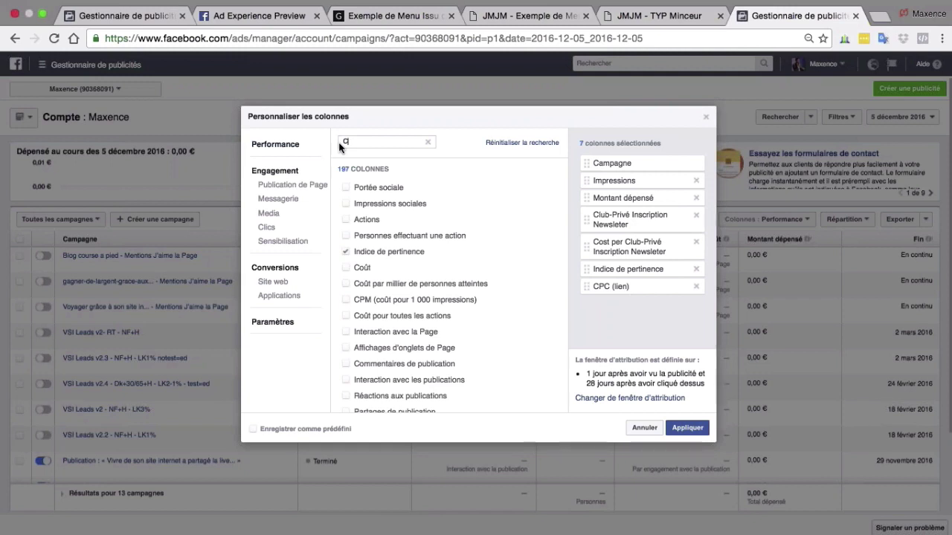
type("o")
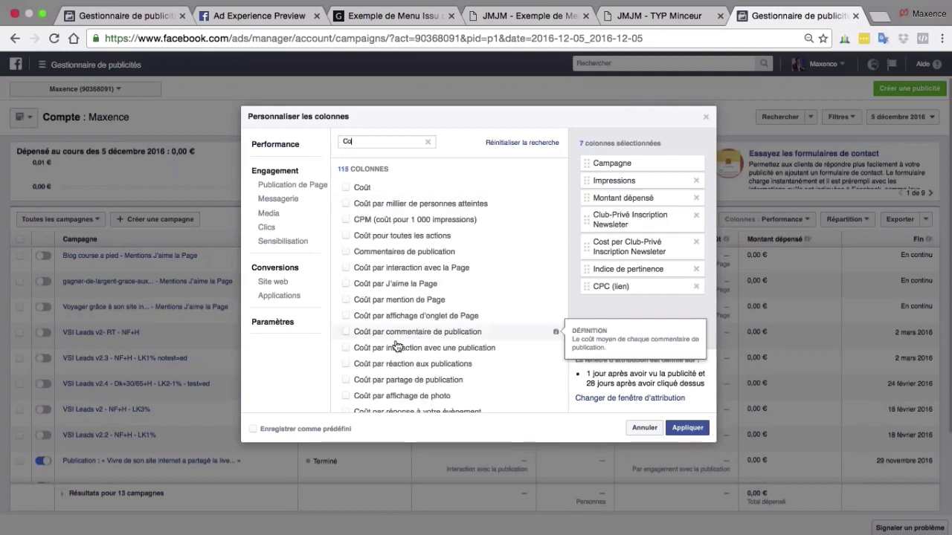
scroll(396, 339, "down", 2)
scroll(396, 339, "down", 3)
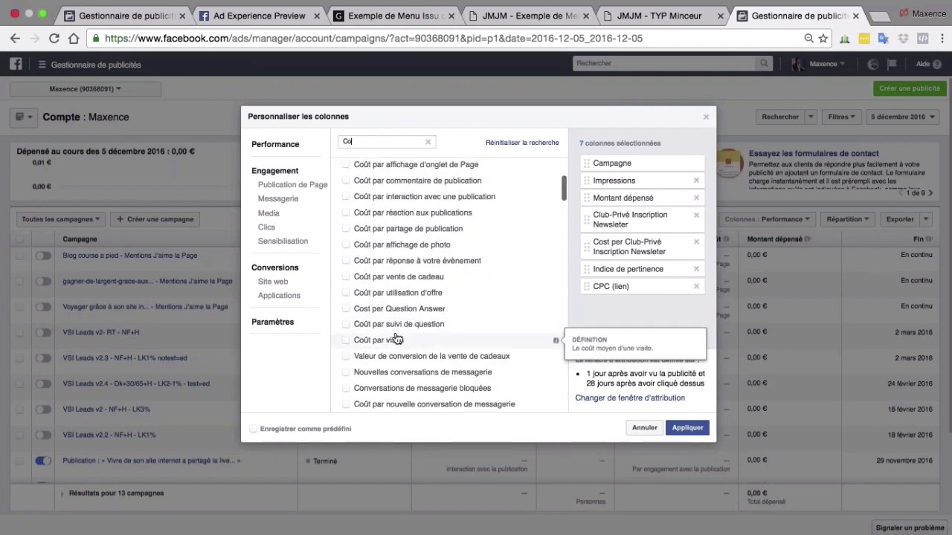
scroll(397, 339, "up", 2)
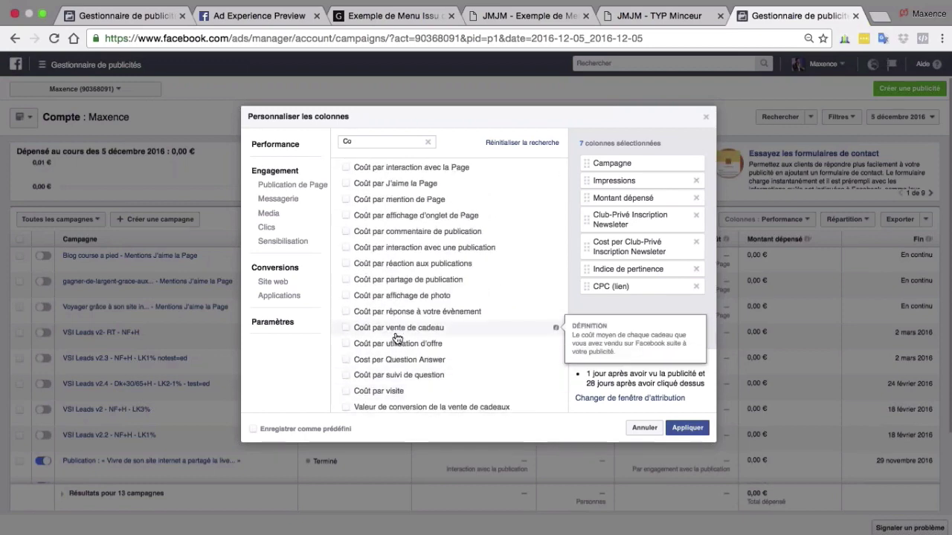
scroll(396, 339, "down", 3)
scroll(396, 339, "down", 3)
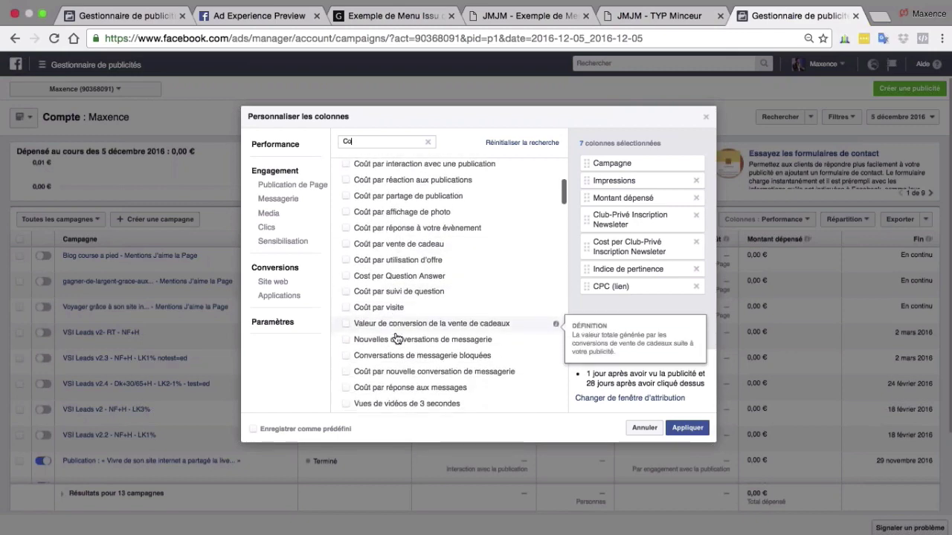
scroll(396, 339, "down", 3)
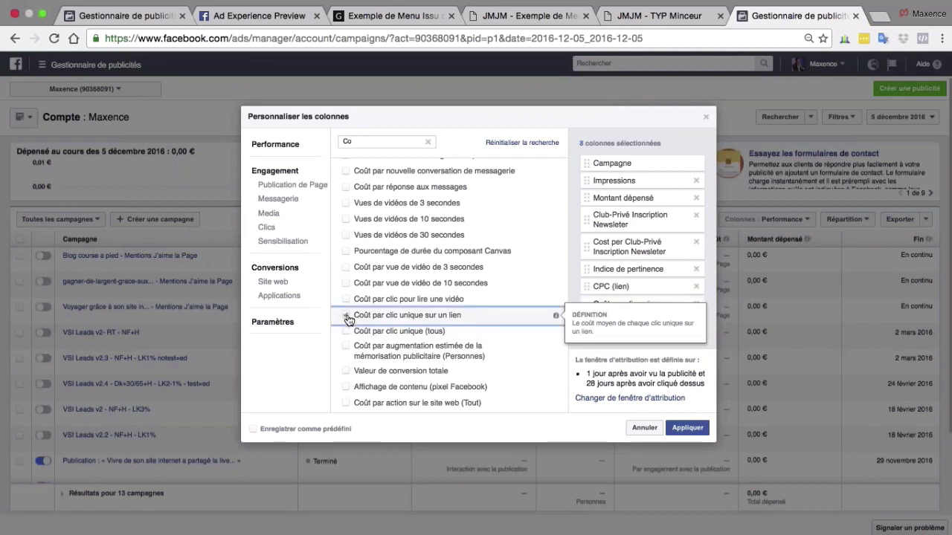
left_click(346, 315)
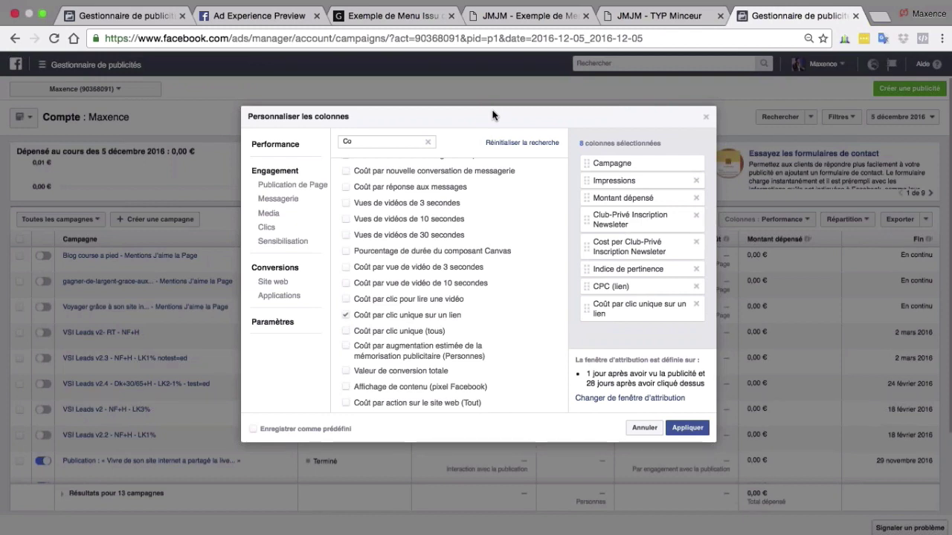
Move Coût par clic unique sur un lien and CPC (lien), in that order, directly before Indice de pertinence in the selected columns
mouse_move(457, 269)
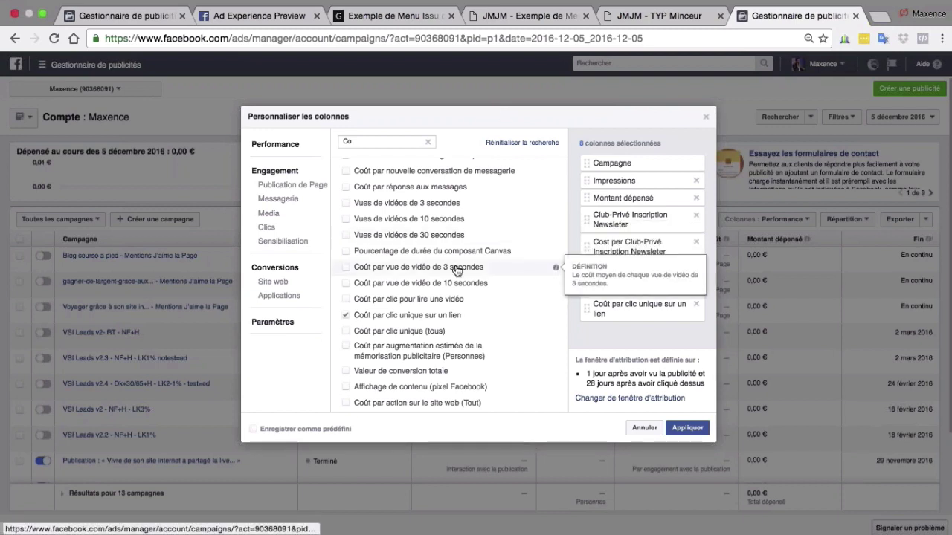
scroll(456, 271, "up", 1)
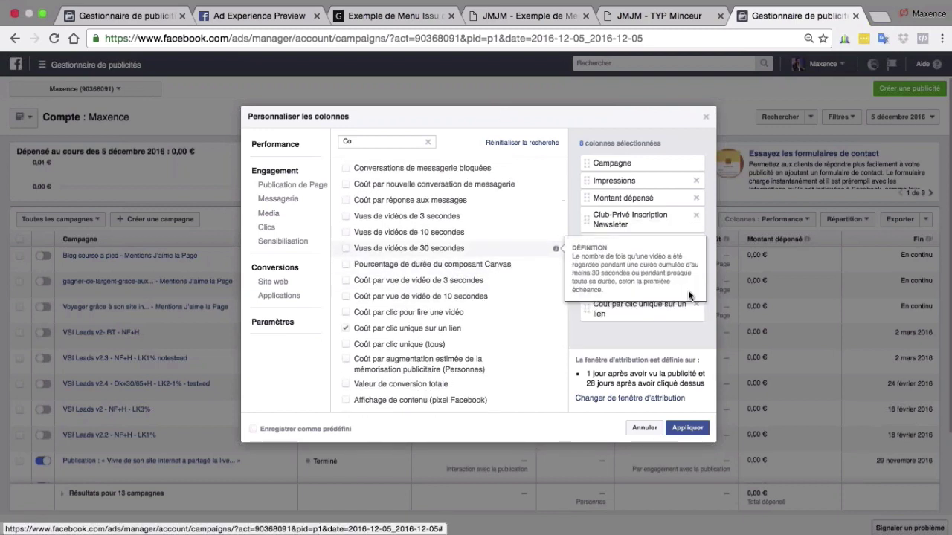
left_click_drag(618, 313, 612, 271)
left_click_drag(611, 313, 602, 296)
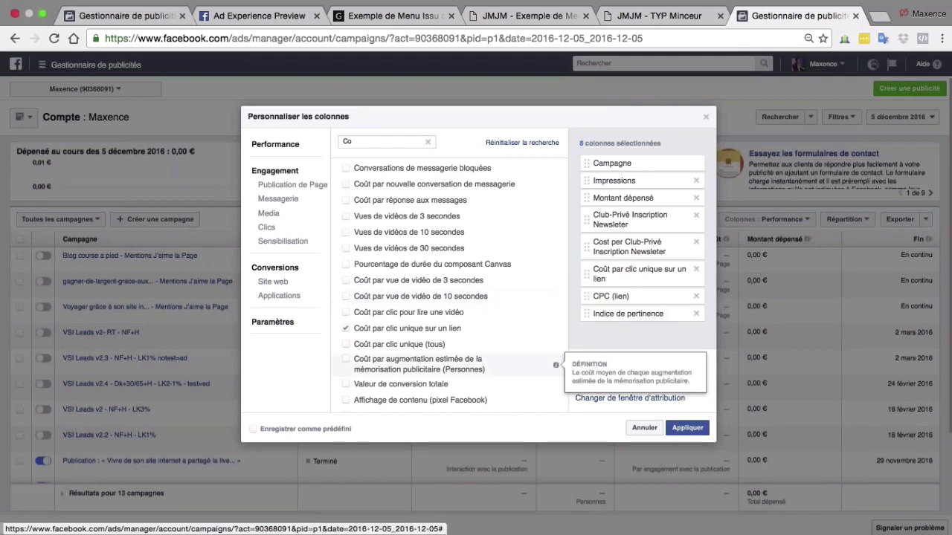
Change the attribution window to only 7 days after clicking the ad, with no period selected for after viewing it
left_click(589, 398)
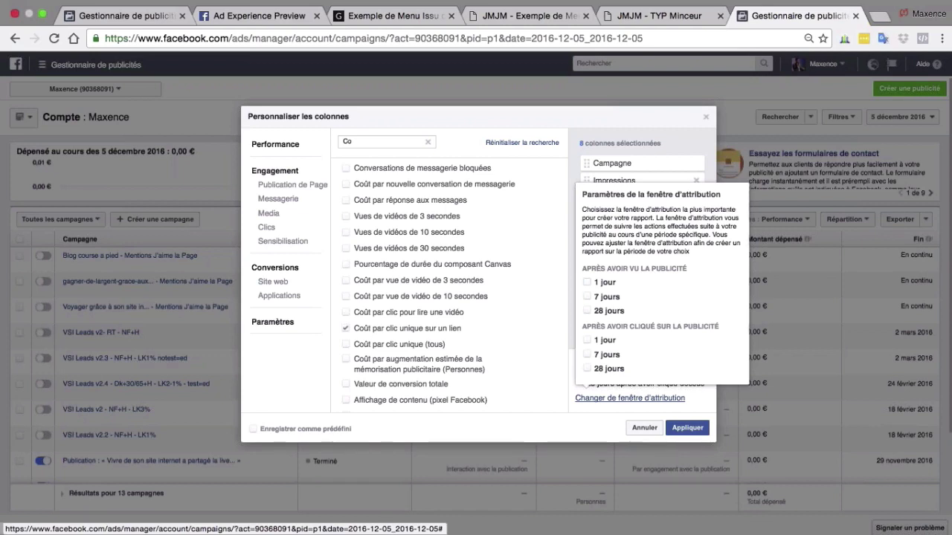
left_click(588, 356)
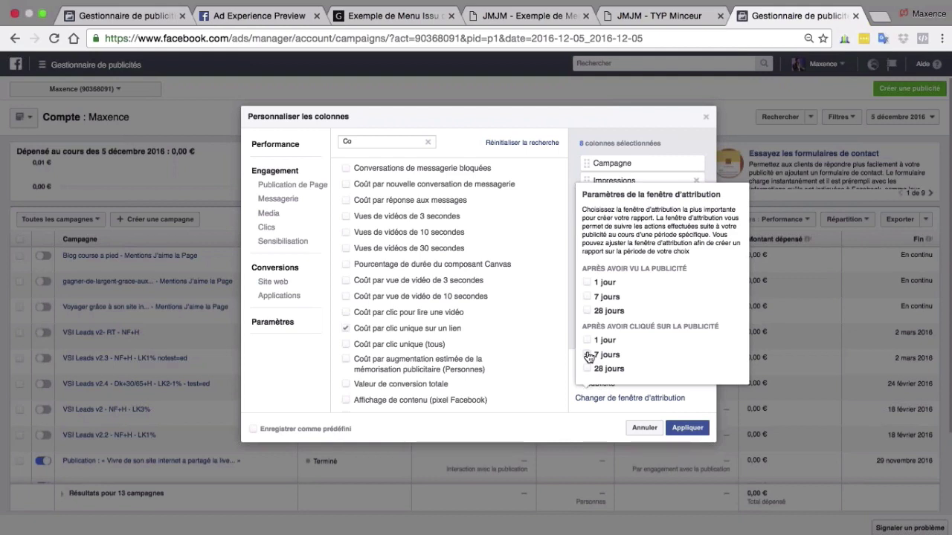
left_click(588, 357)
left_click(586, 299)
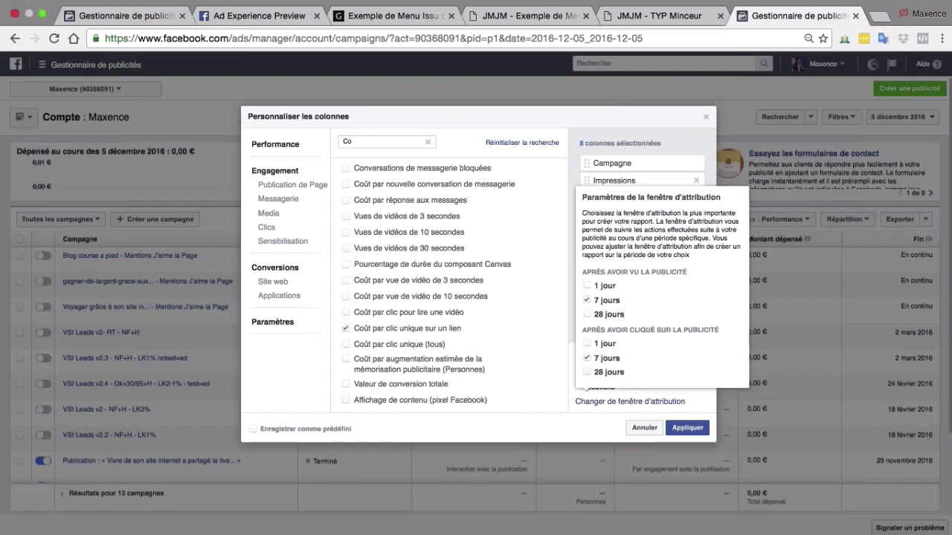
left_click(599, 300)
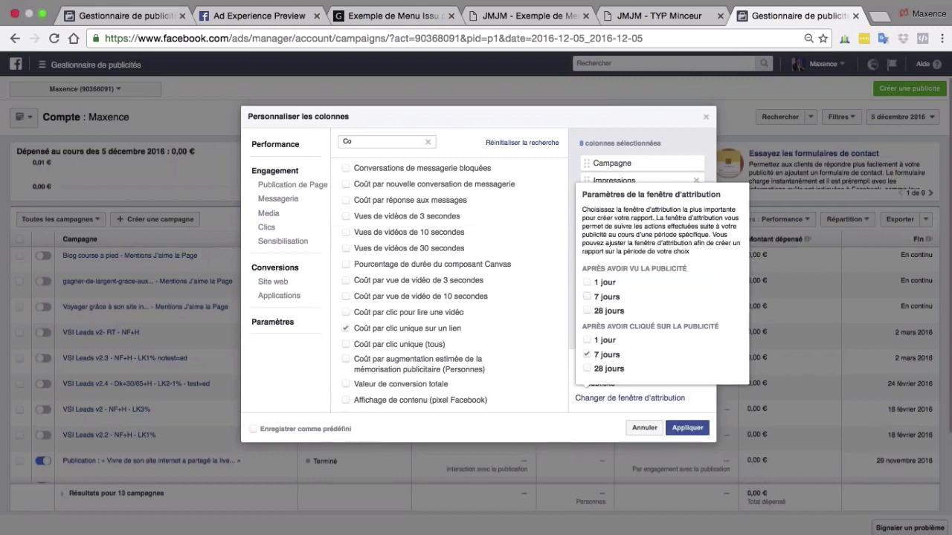
Save the column selection as a preset named KPI and apply it to the campaign report
left_click(252, 429)
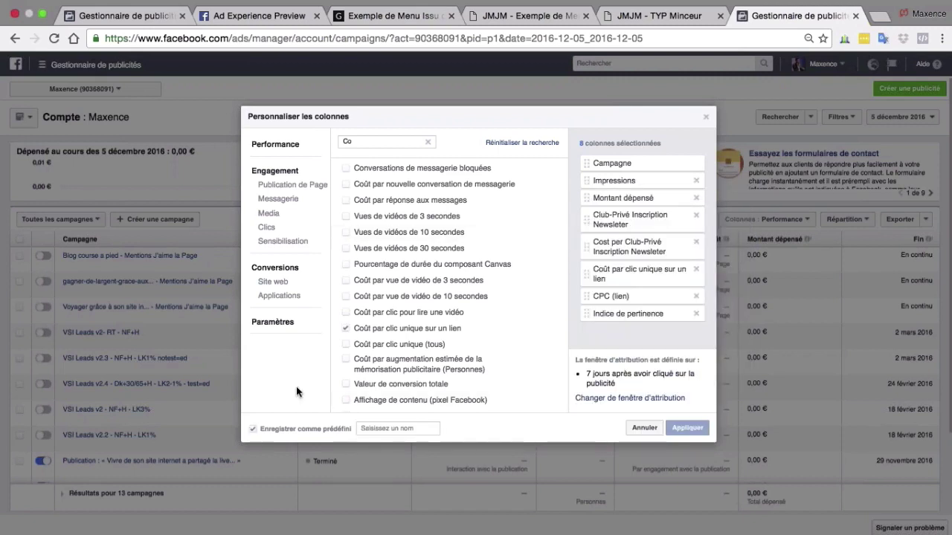
left_click(372, 429)
type("KP")
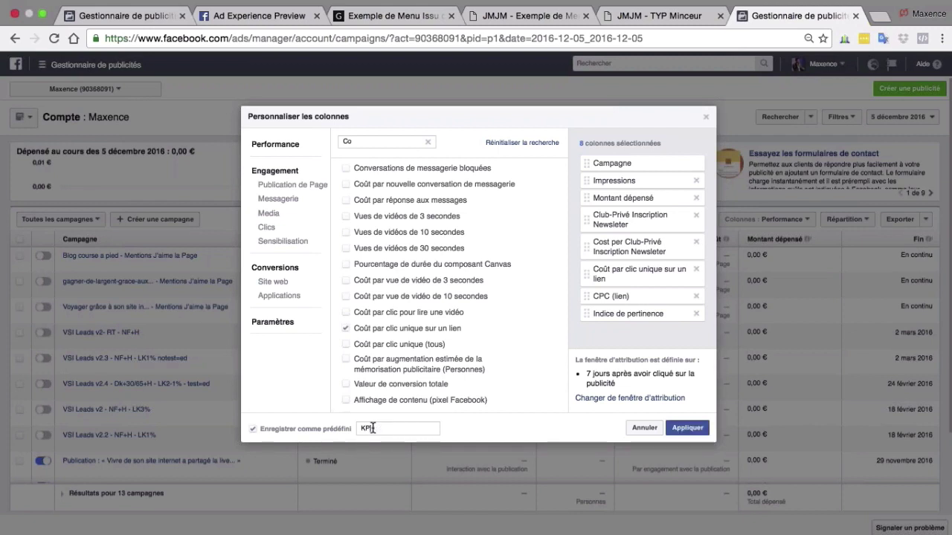
type("I")
left_click(685, 430)
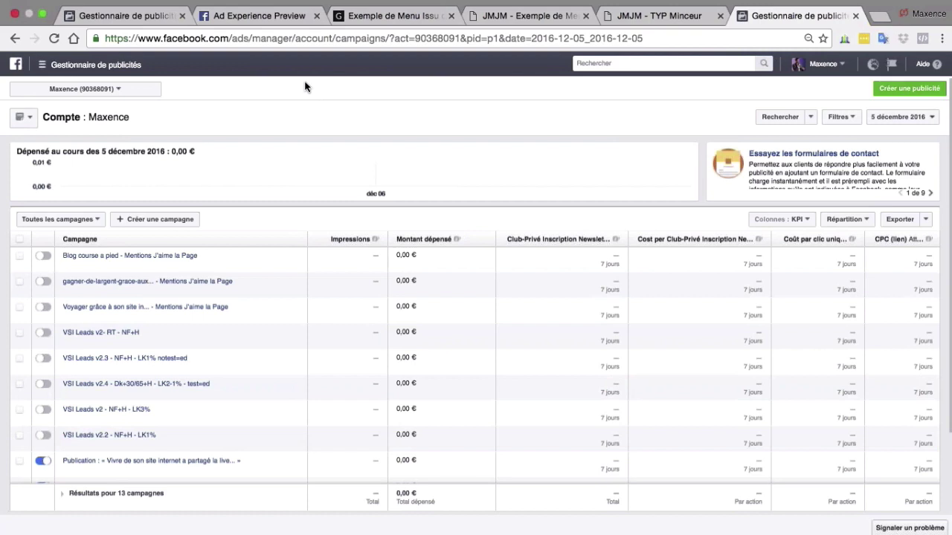
Switch to the Je Mange, Je Mincis ad preview, briefly check where its En savoir plus link leads, and replay the ad video
left_click(277, 17)
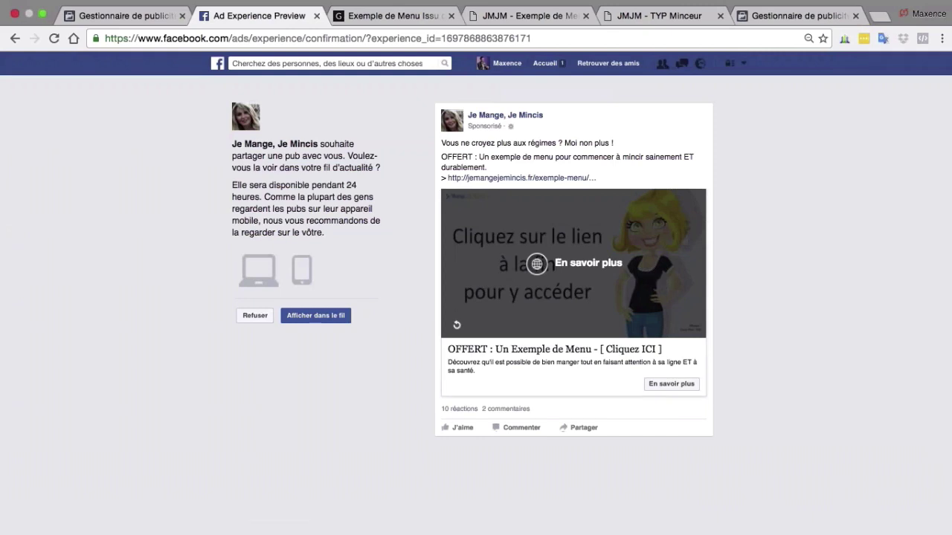
left_click(581, 272)
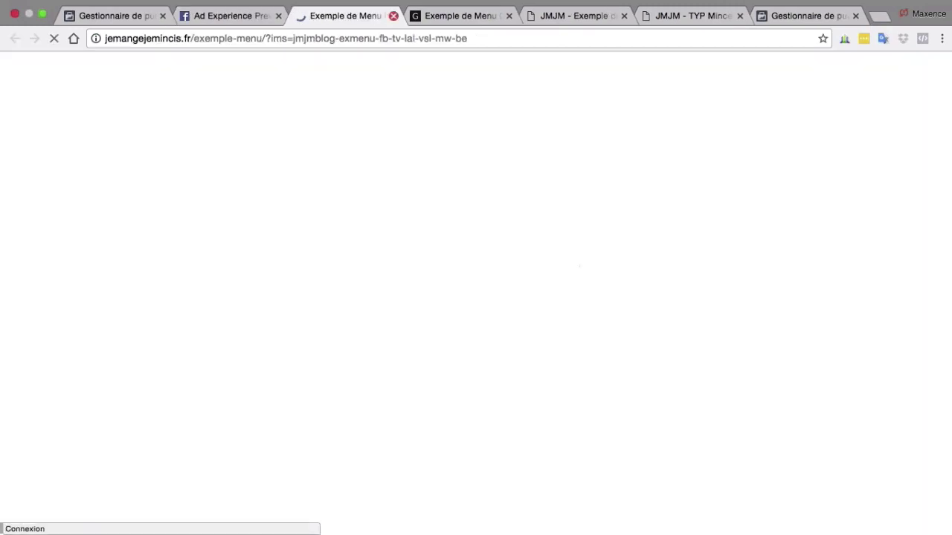
left_click(394, 16)
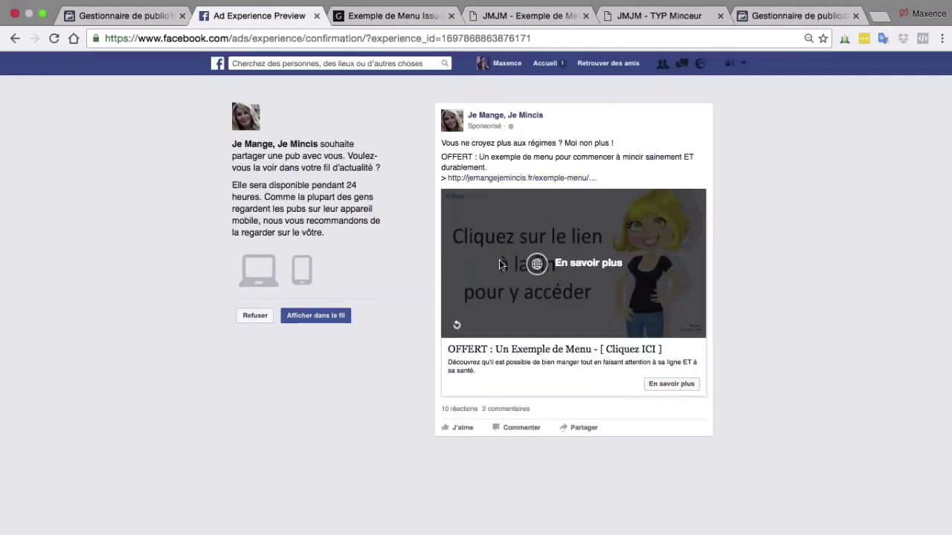
left_click(459, 332)
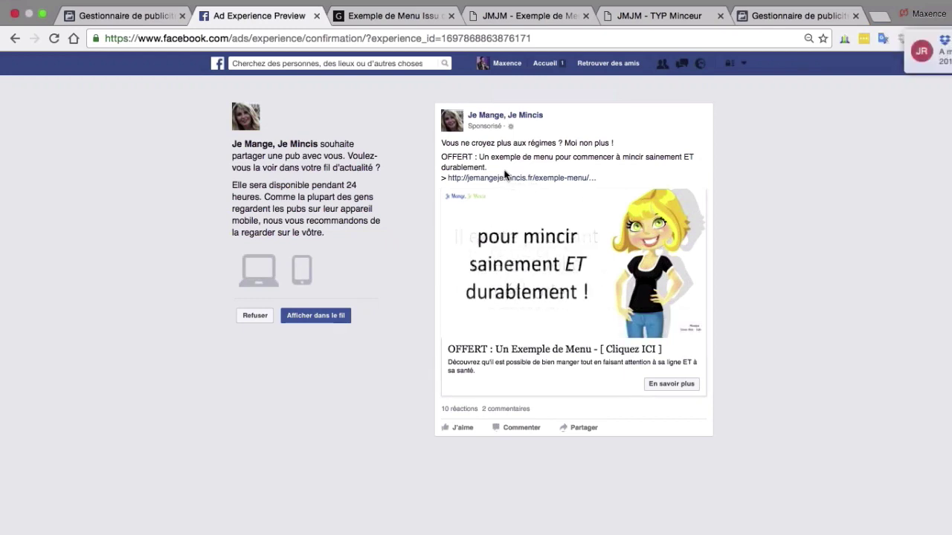
Open the already loaded Exemple de Menu landing page and examine its introduction, PDF download offer and Matin menu
left_click(388, 15)
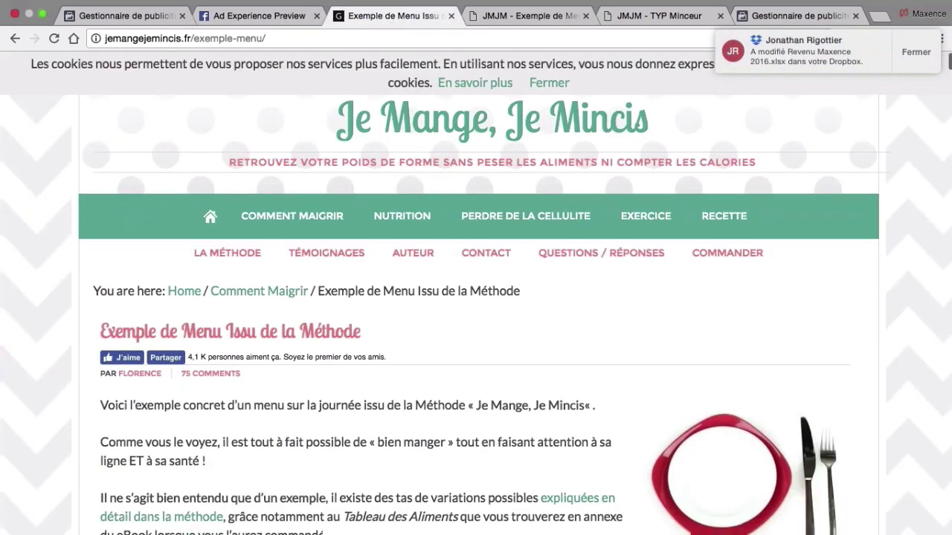
scroll(747, 311, "down", 1)
scroll(747, 307, "down", 4)
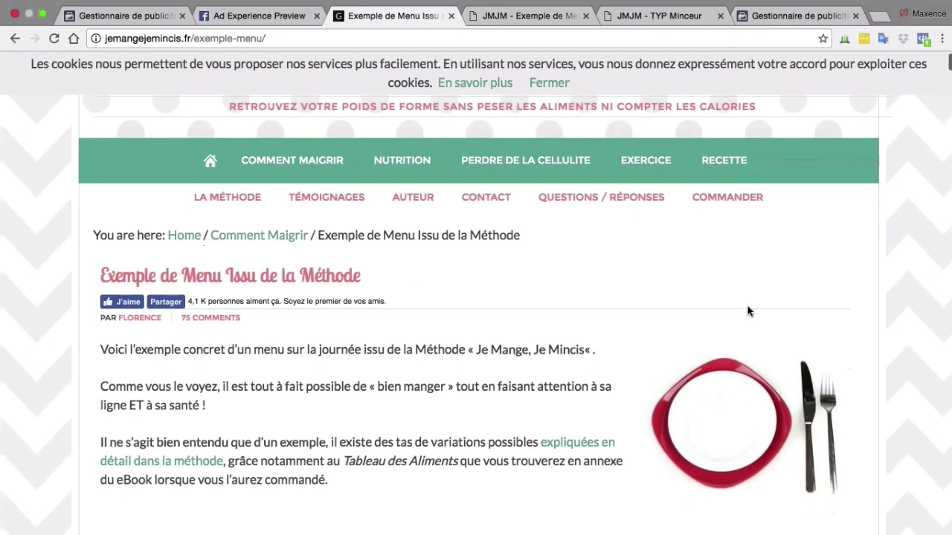
scroll(748, 310, "down", 5)
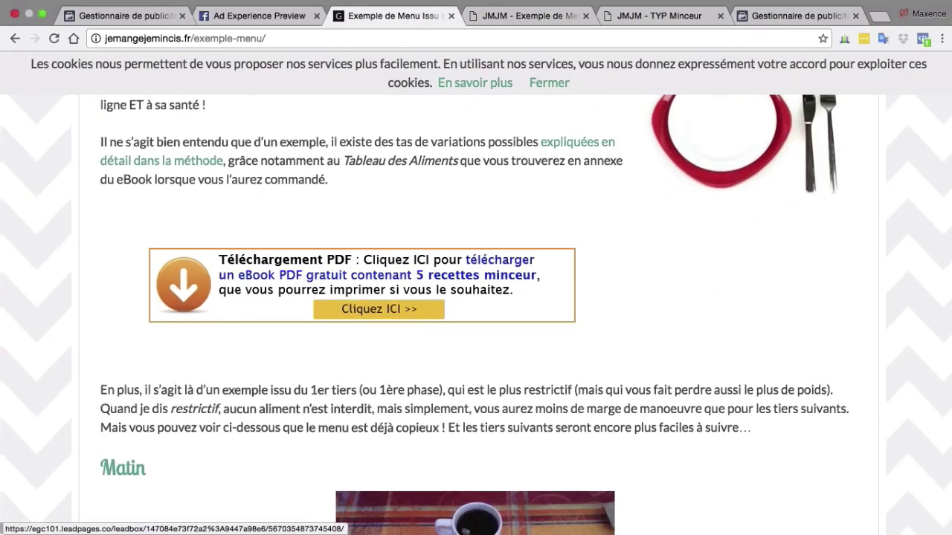
scroll(748, 310, "down", 1)
scroll(747, 311, "down", 3)
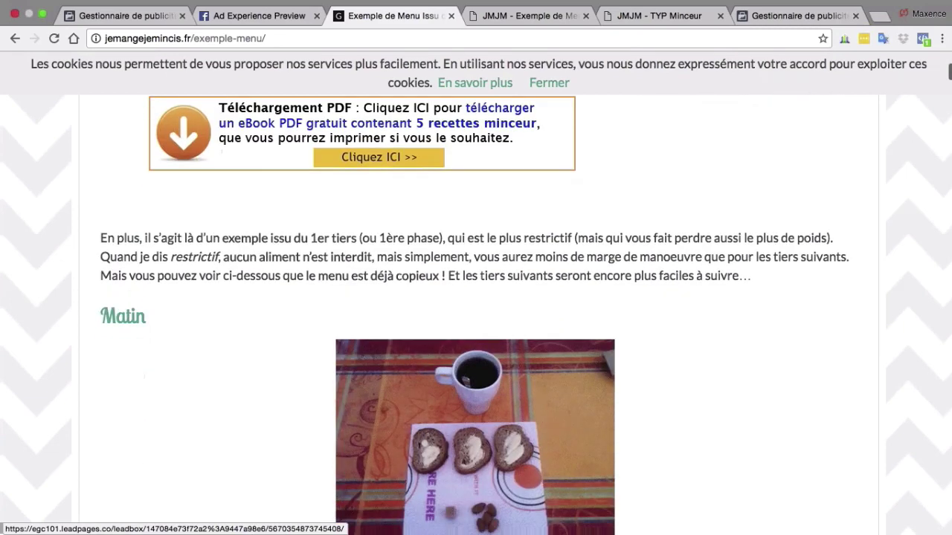
scroll(747, 310, "up", 4)
scroll(748, 311, "up", 2)
scroll(747, 310, "down", 7)
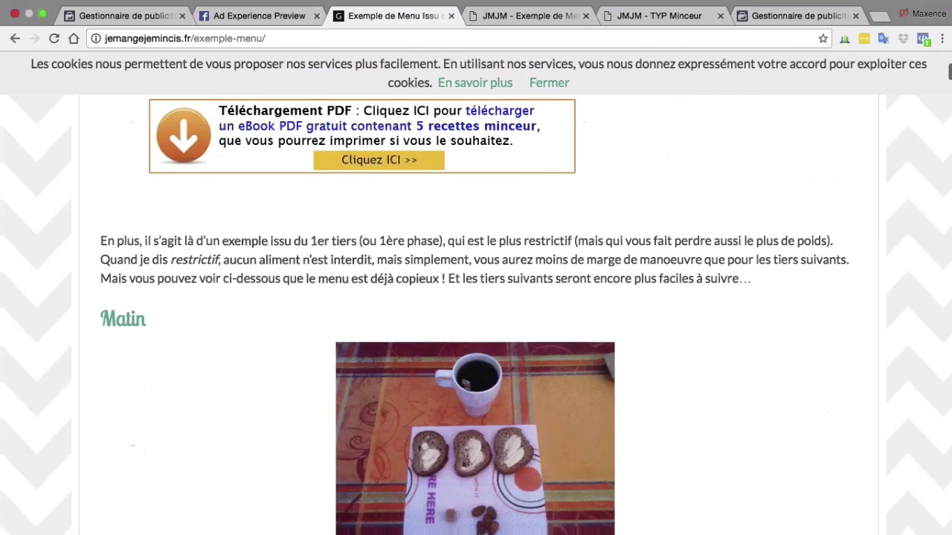
scroll(747, 310, "down", 3)
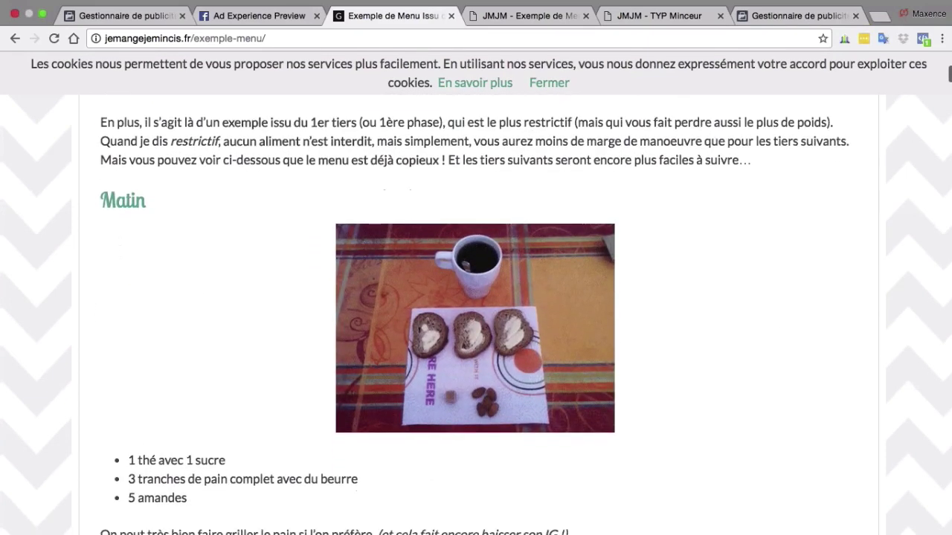
Revisit the ad preview and read the Exemple de Menu page from its heading through the day's meals to the second PDF offer and other dishes
left_click(271, 17)
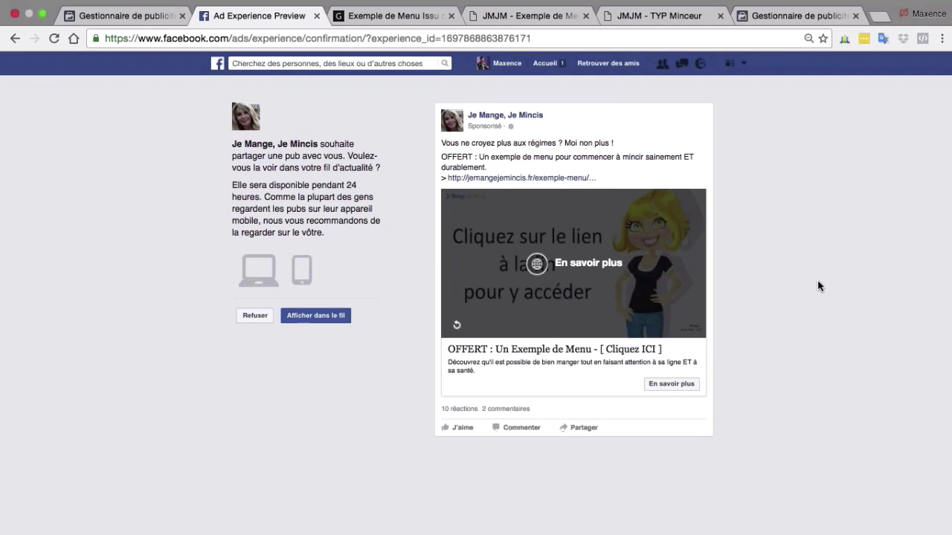
left_click(397, 16)
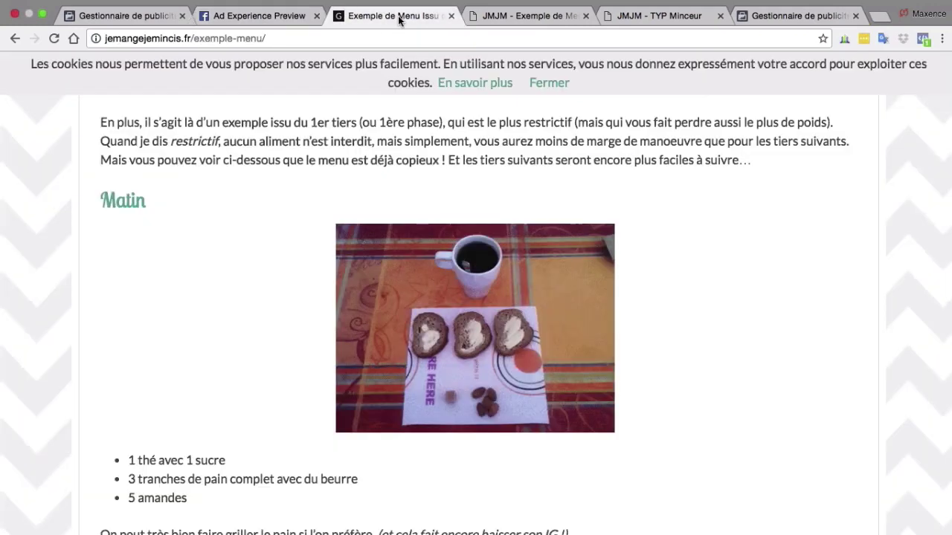
scroll(756, 258, "up", 10)
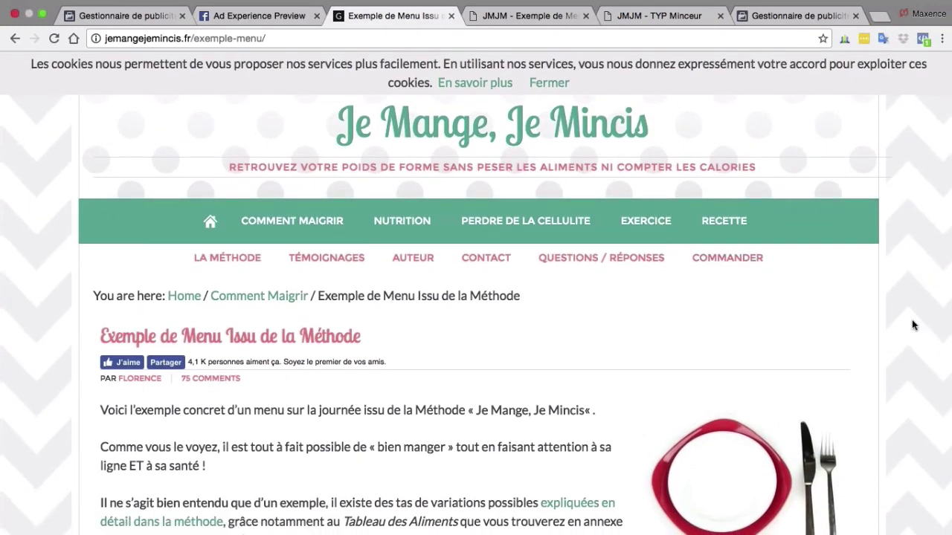
scroll(913, 325, "down", 3)
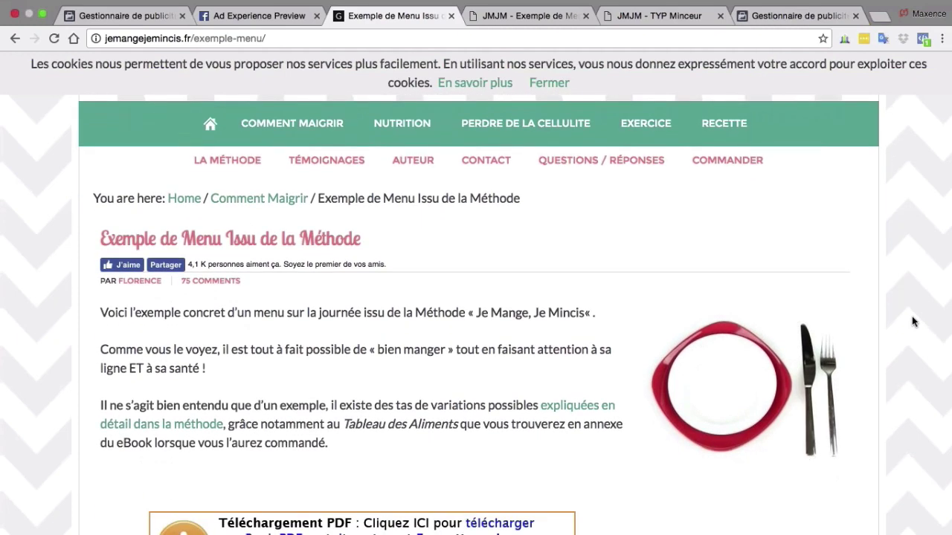
scroll(913, 321, "down", 5)
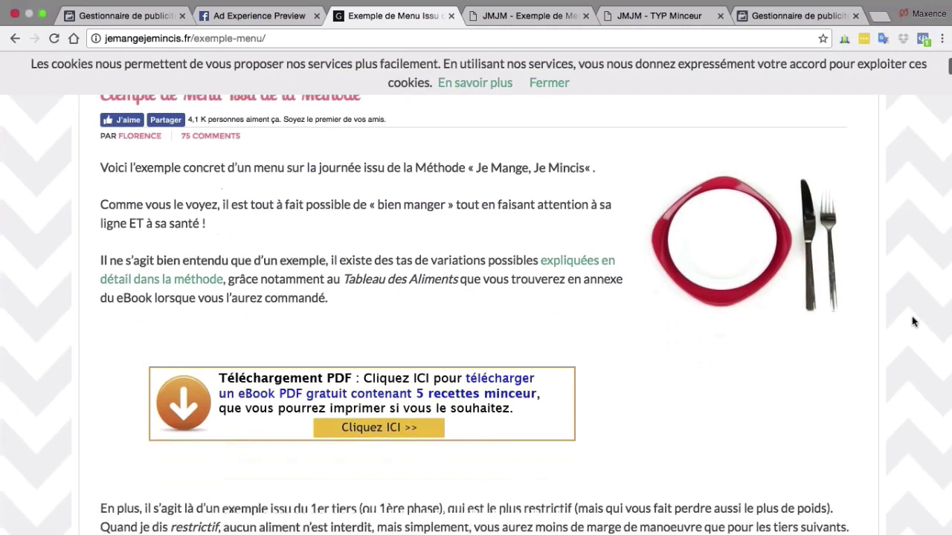
scroll(913, 321, "down", 4)
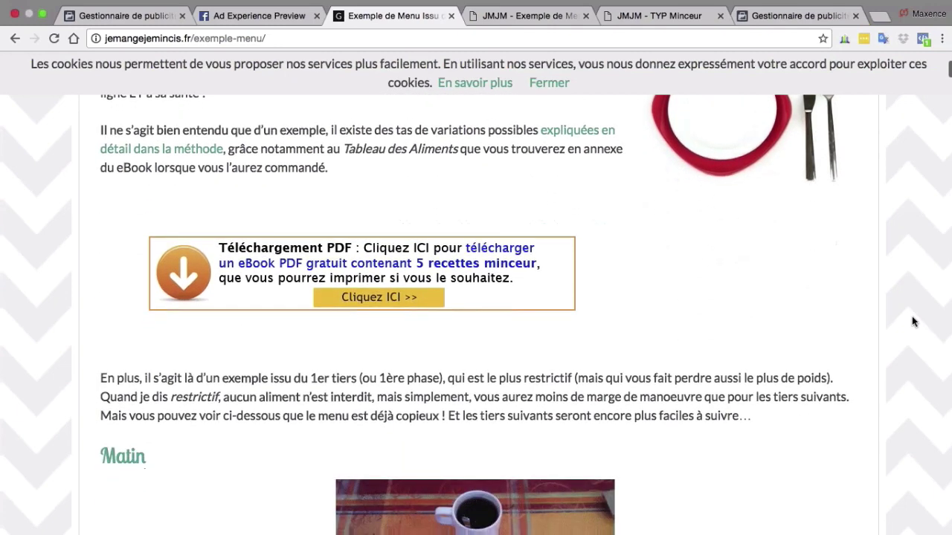
scroll(913, 321, "down", 5)
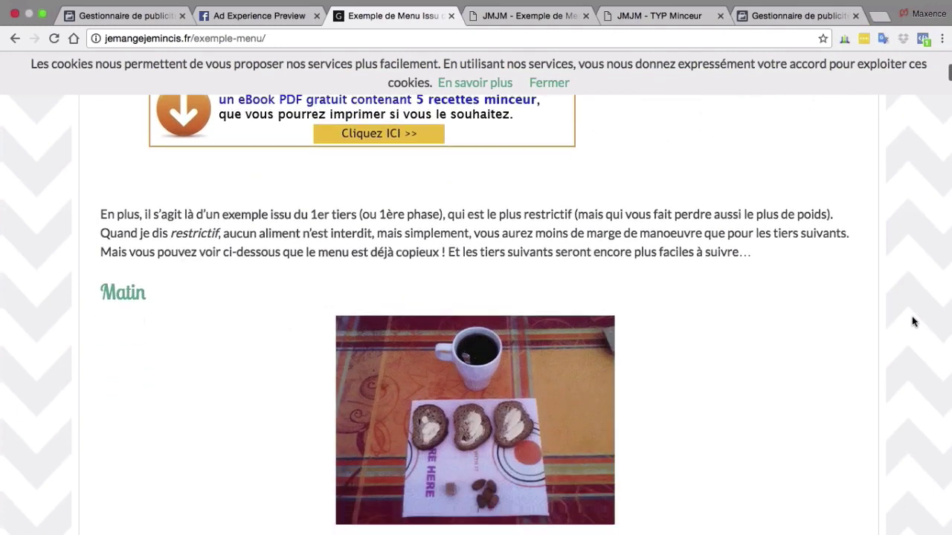
scroll(913, 321, "down", 3)
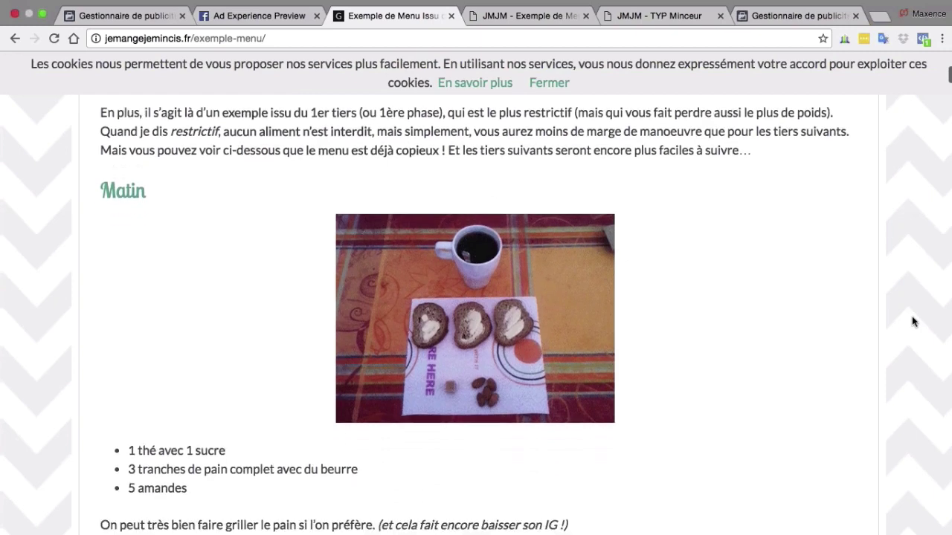
scroll(913, 322, "down", 3)
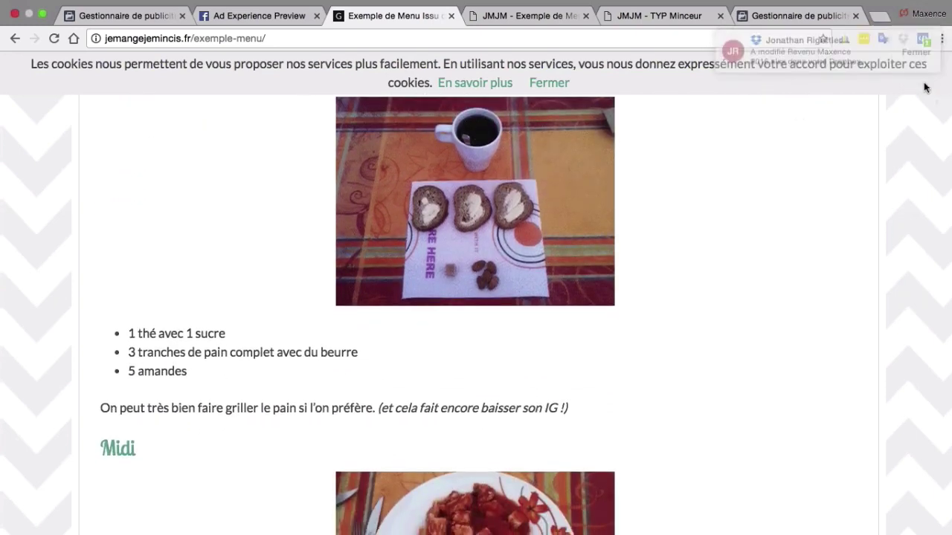
scroll(918, 257, "down", 6)
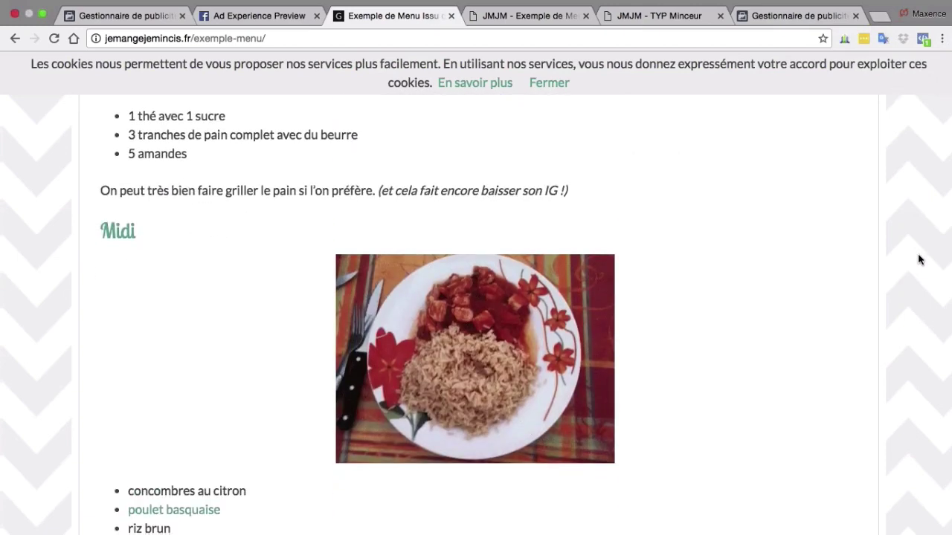
scroll(919, 259, "down", 4)
scroll(919, 259, "down", 6)
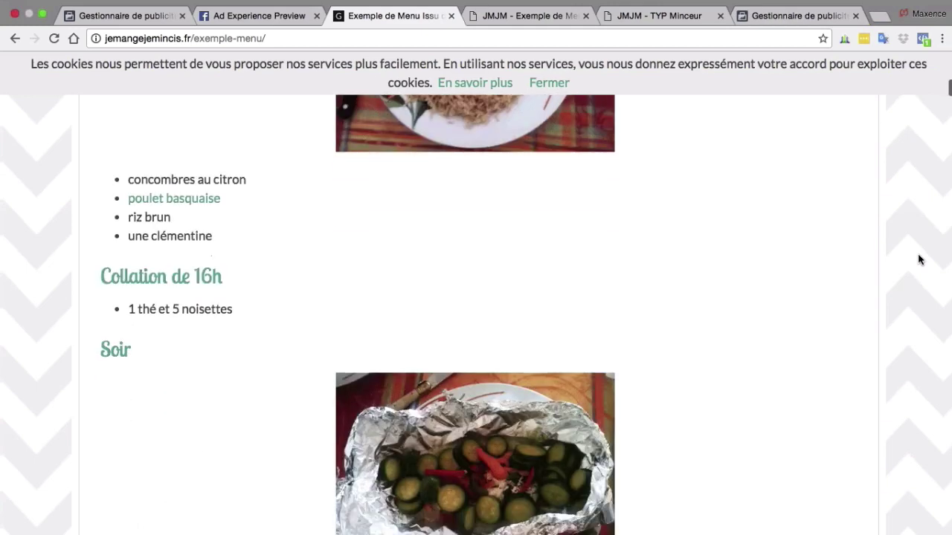
scroll(919, 259, "down", 3)
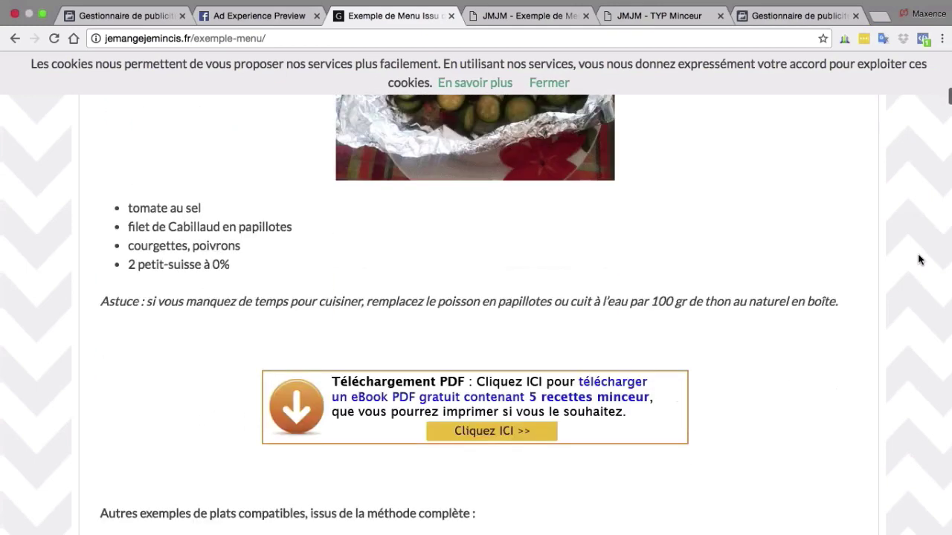
scroll(918, 259, "down", 2)
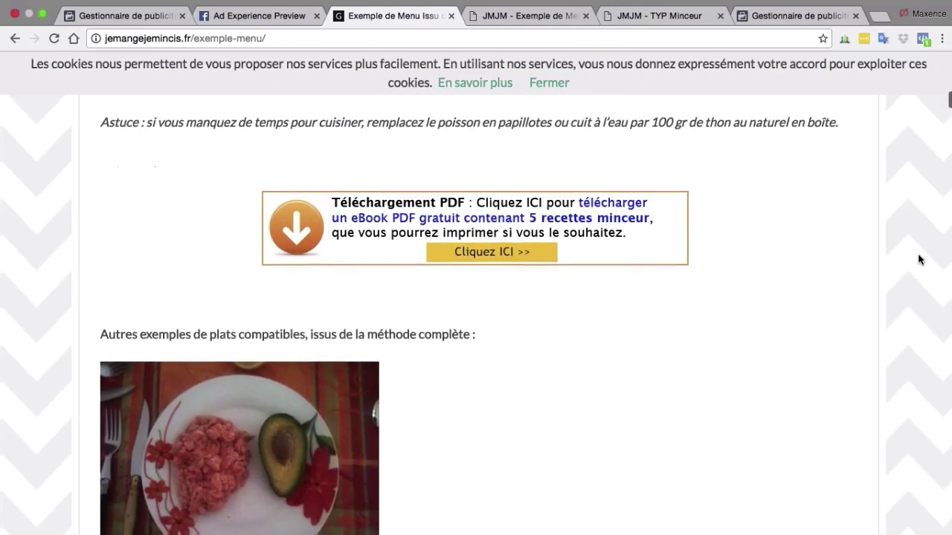
scroll(919, 258, "down", 3)
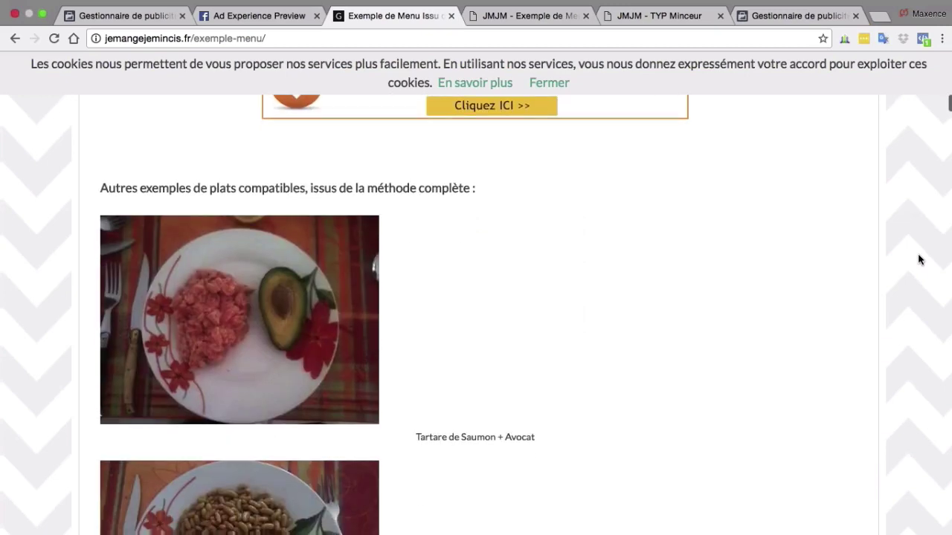
scroll(919, 258, "up", 5)
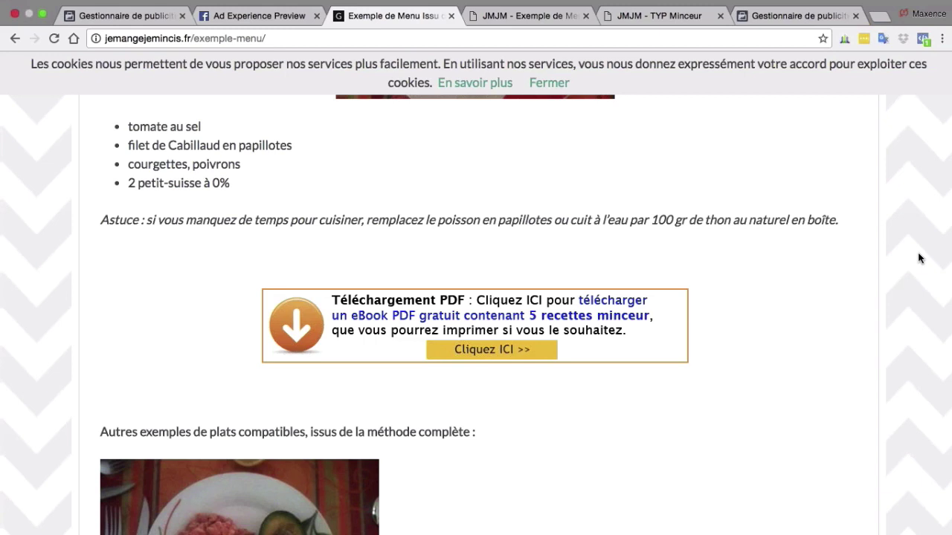
Check the e-mail form behind the second PDF offer, close it, and read the remaining dishes and member feedback down to the last PDF offer
left_click(497, 349)
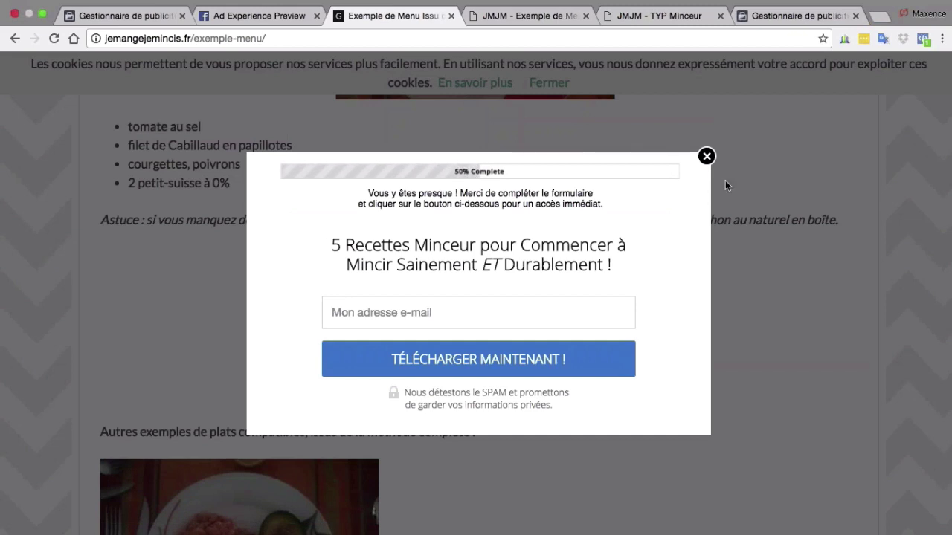
left_click(706, 156)
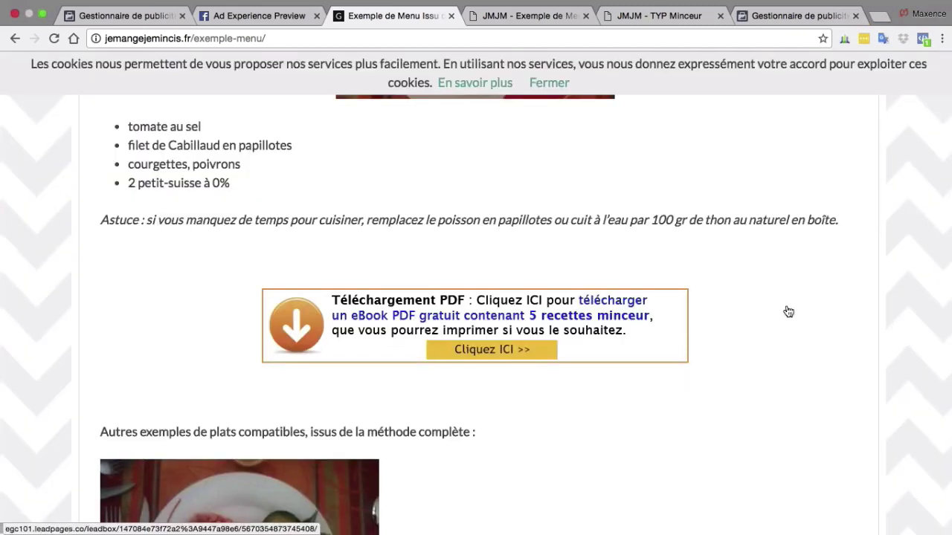
scroll(788, 312, "down", 5)
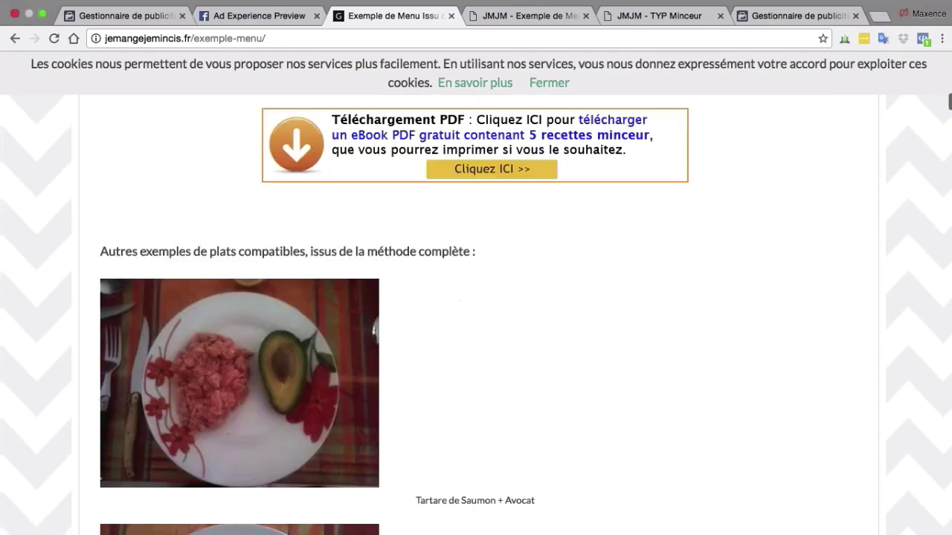
scroll(476, 315, "down", 8)
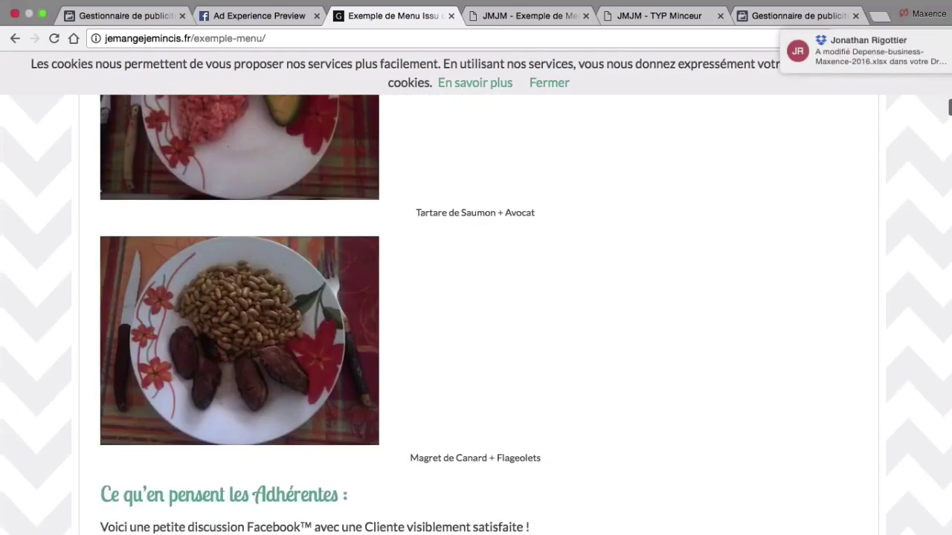
scroll(785, 304, "down", 4)
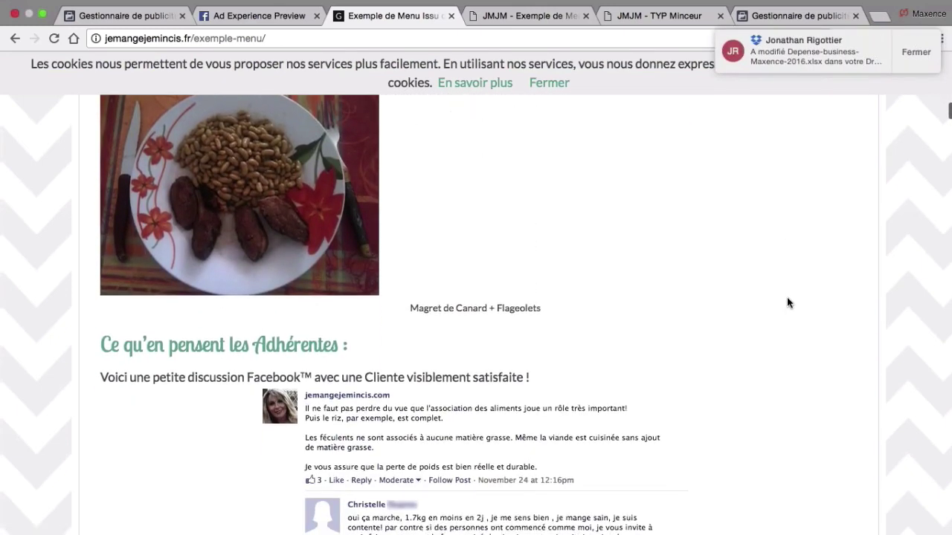
scroll(788, 303, "down", 3)
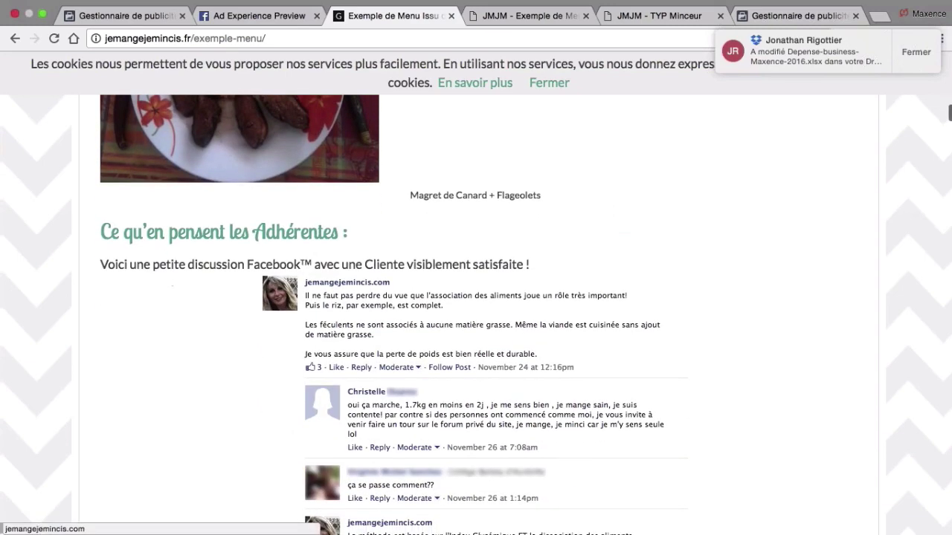
scroll(526, 315, "down", 3)
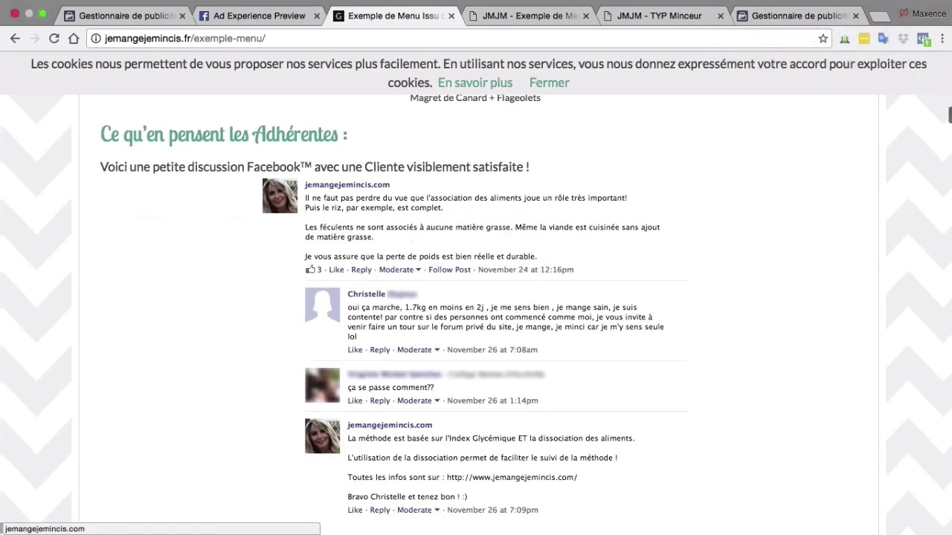
scroll(476, 305, "down", 1)
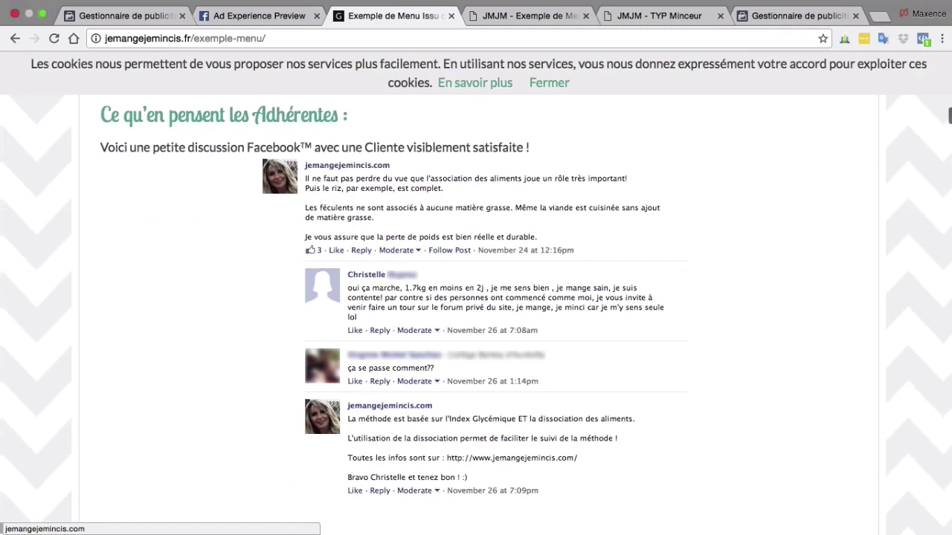
scroll(475, 313, "down", 5)
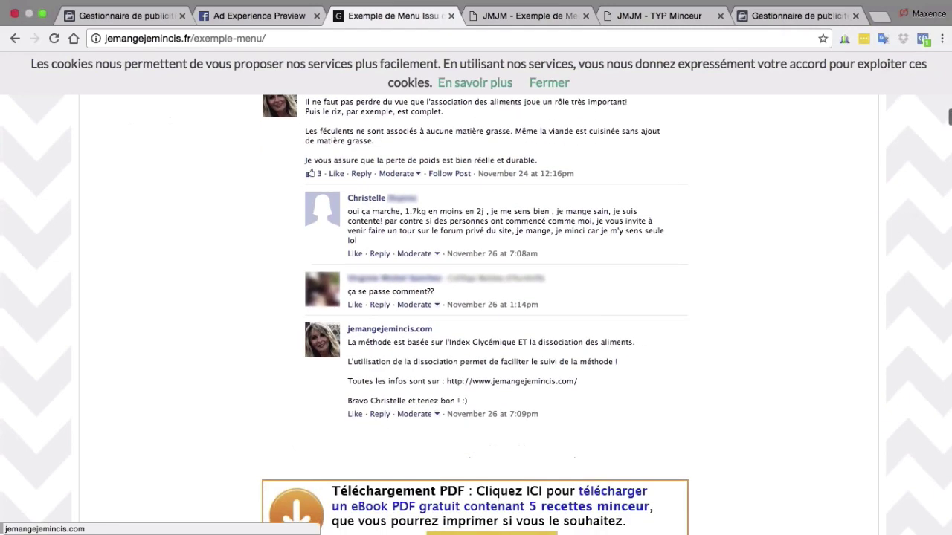
scroll(476, 312, "down", 5)
Review the Exemple de Menu page again from the last PDF offer back up to the first one above the Matin menu
scroll(476, 312, "up", 3)
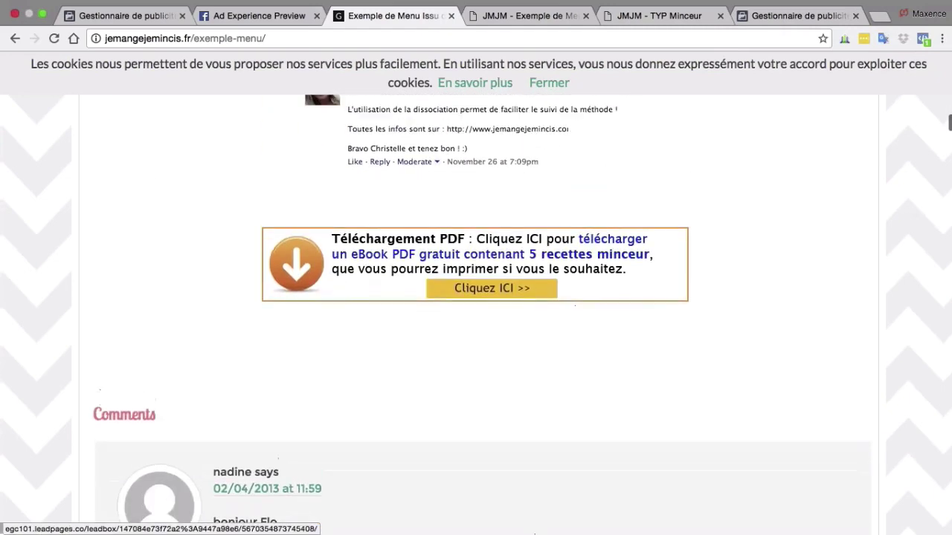
scroll(475, 313, "up", 3)
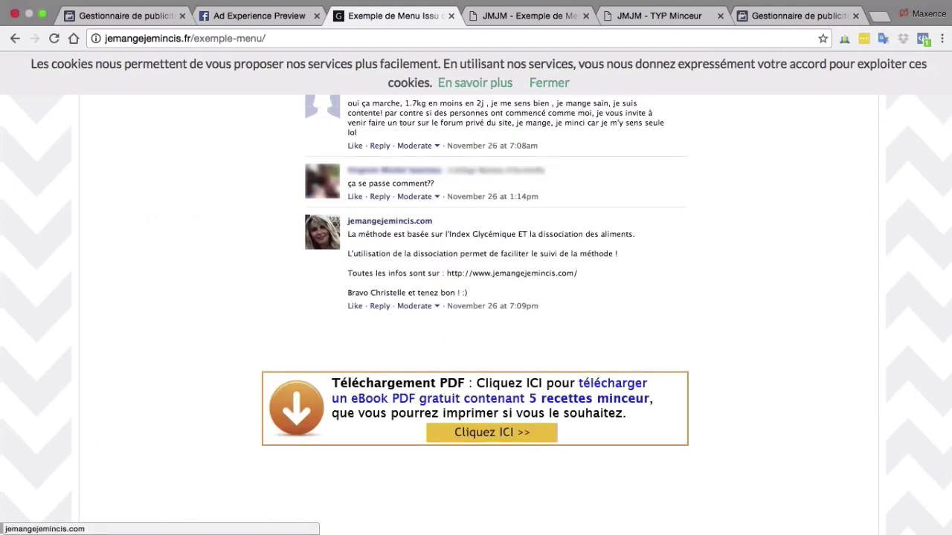
scroll(476, 312, "up", 8)
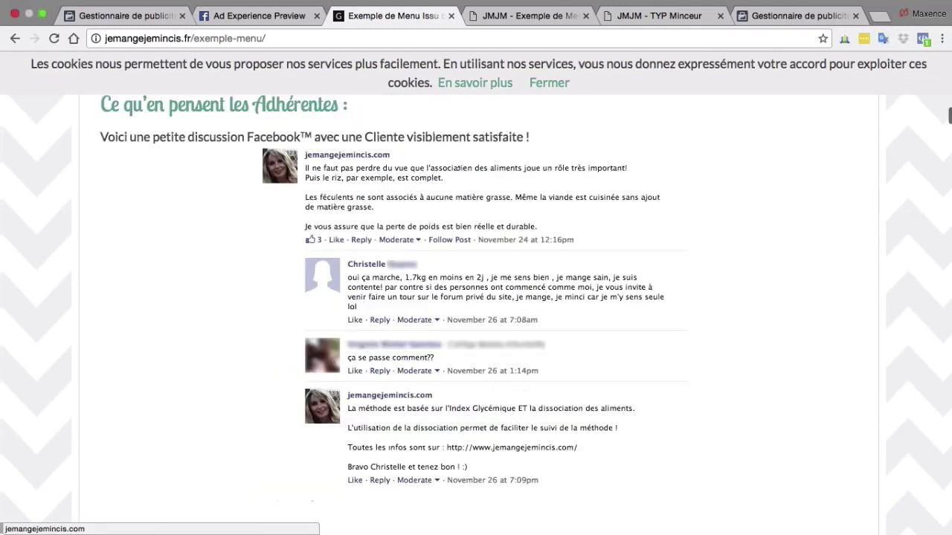
scroll(476, 312, "up", 7)
scroll(475, 312, "up", 10)
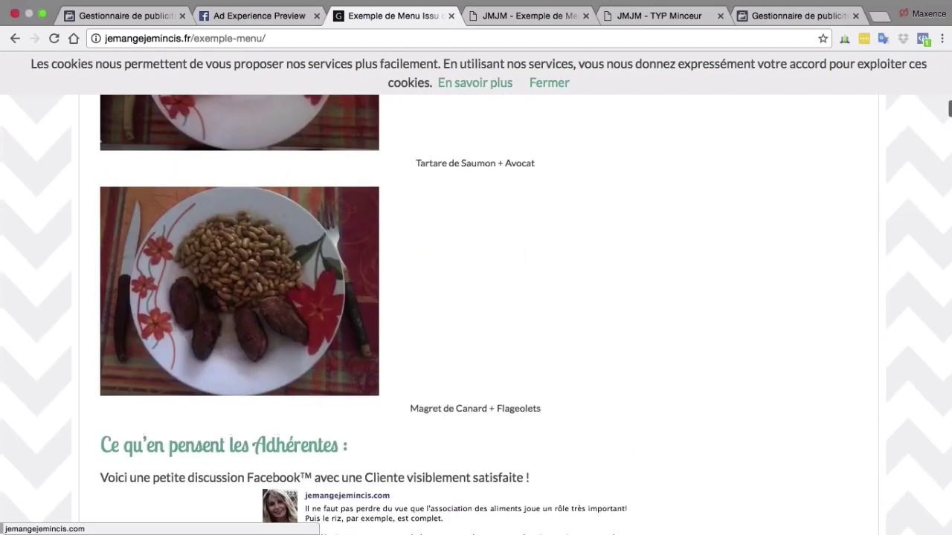
scroll(476, 312, "up", 5)
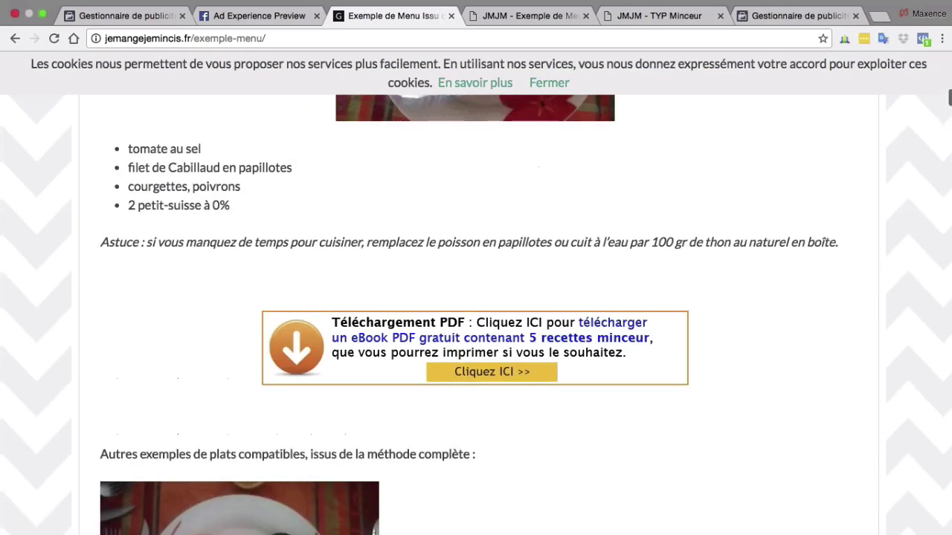
scroll(475, 313, "up", 4)
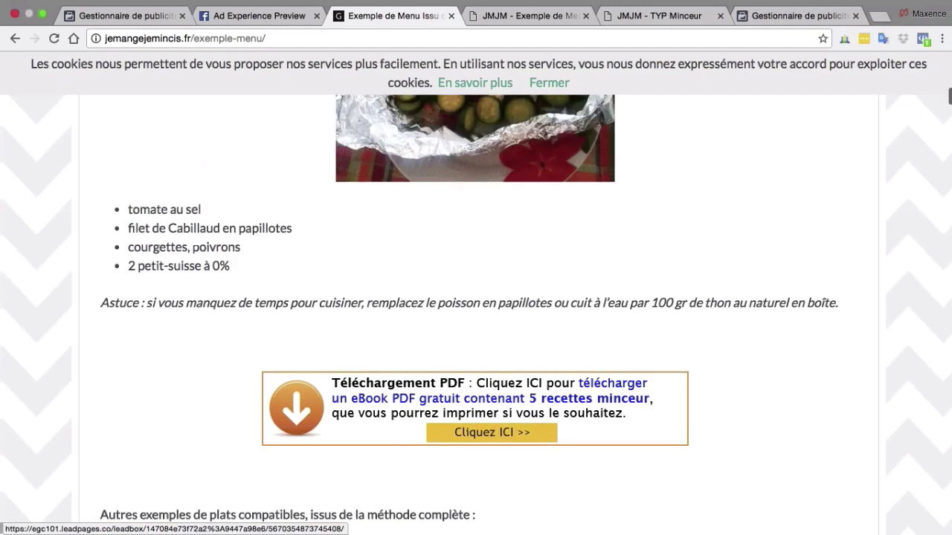
scroll(476, 312, "up", 12)
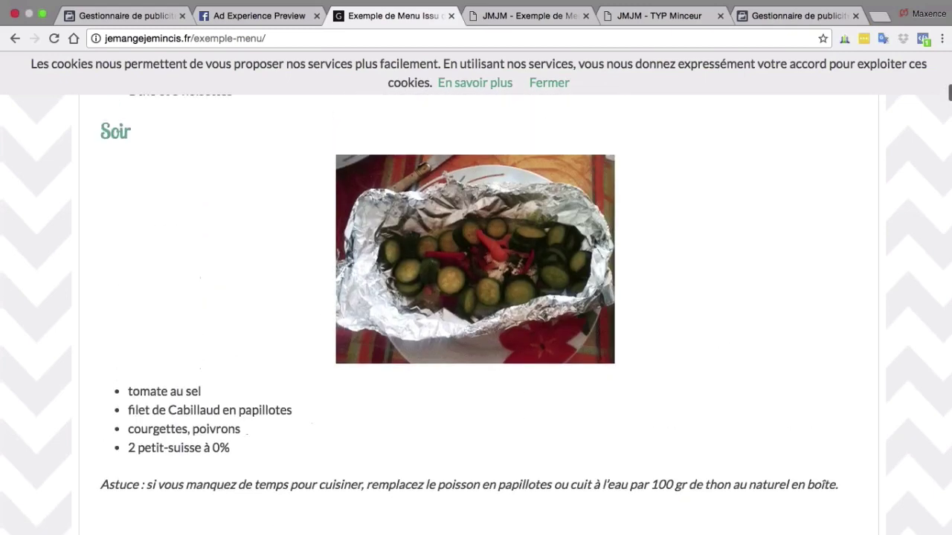
scroll(476, 313, "up", 3)
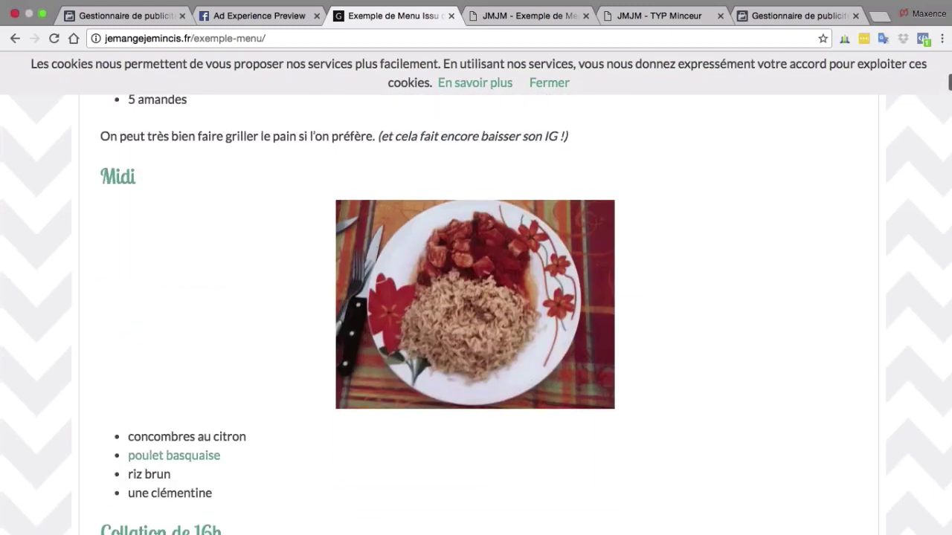
scroll(476, 312, "up", 20)
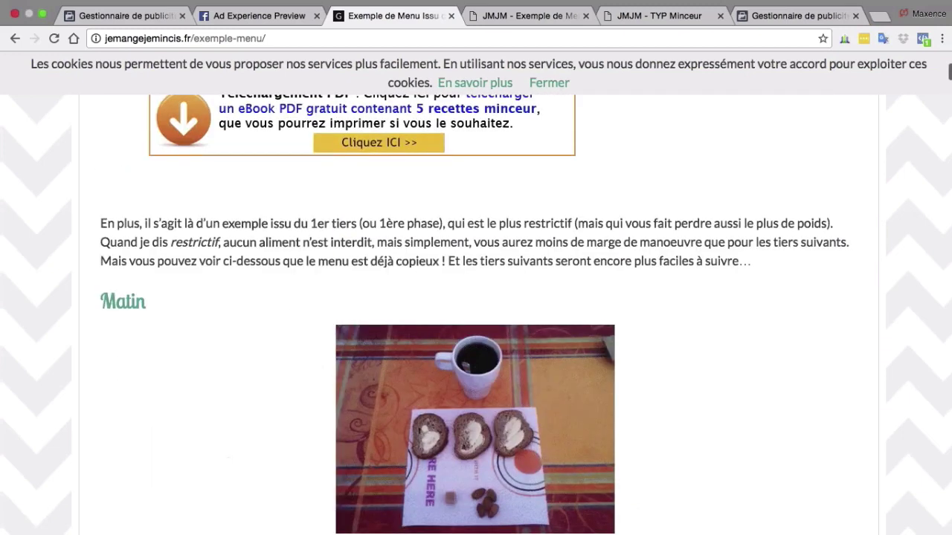
scroll(476, 313, "down", 3)
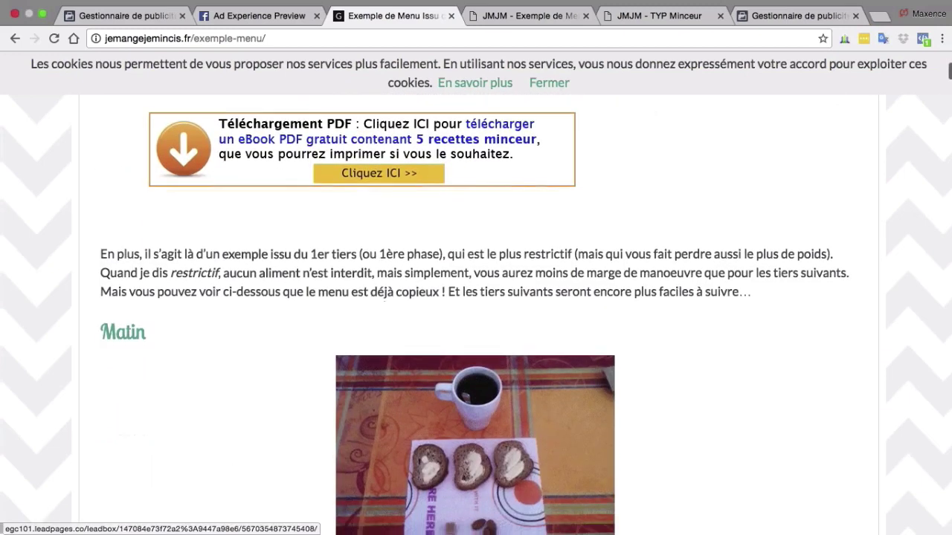
scroll(476, 312, "down", 1)
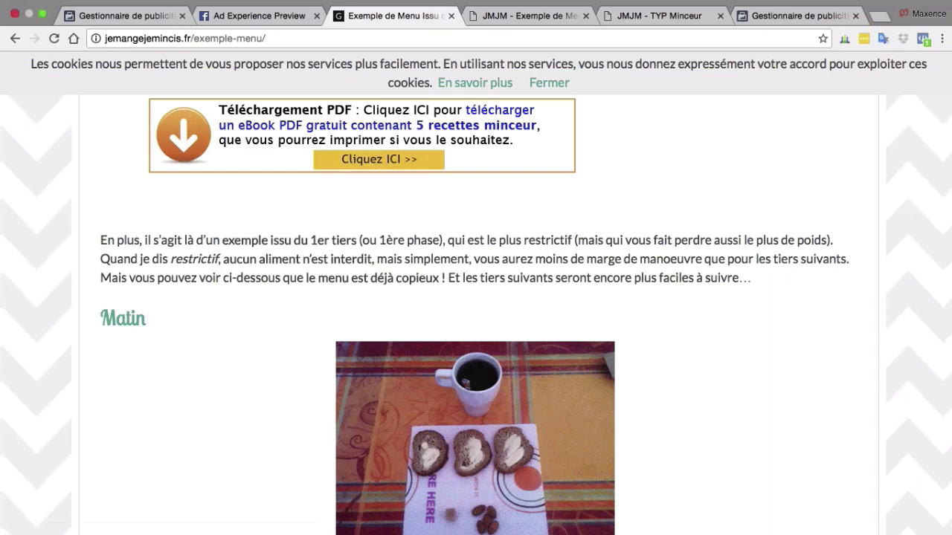
Switch to the exemple-menu-lp landing page, check the e-mail form behind "Je commence tout de suite !" and close it
left_click(511, 20)
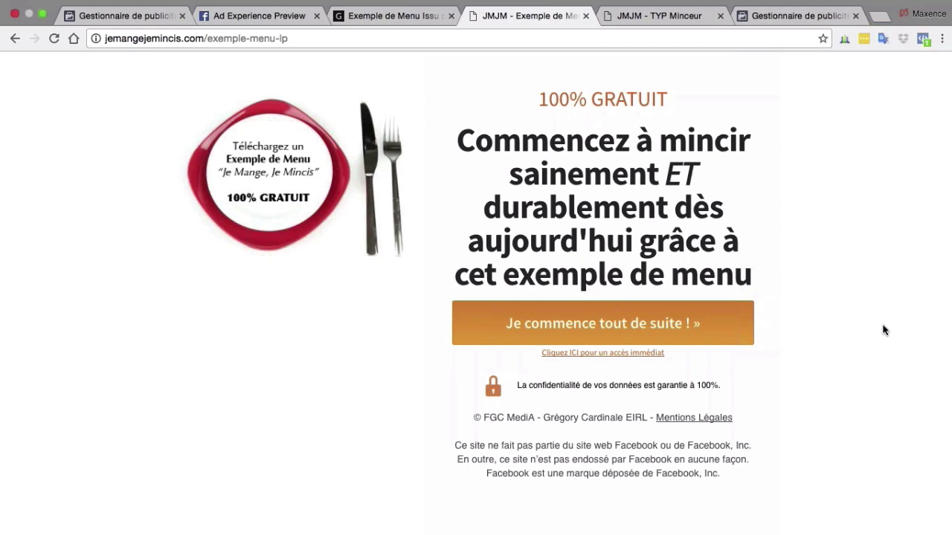
left_click(624, 330)
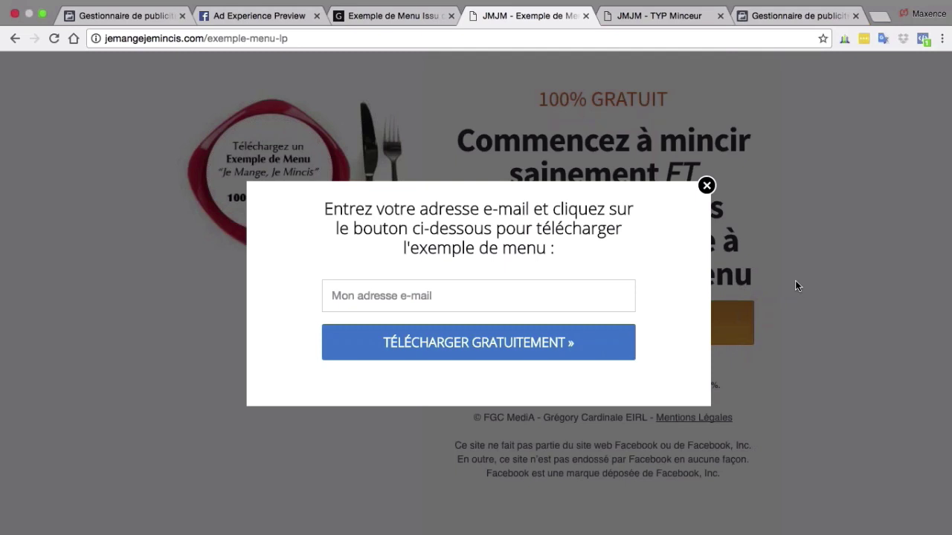
left_click(707, 185)
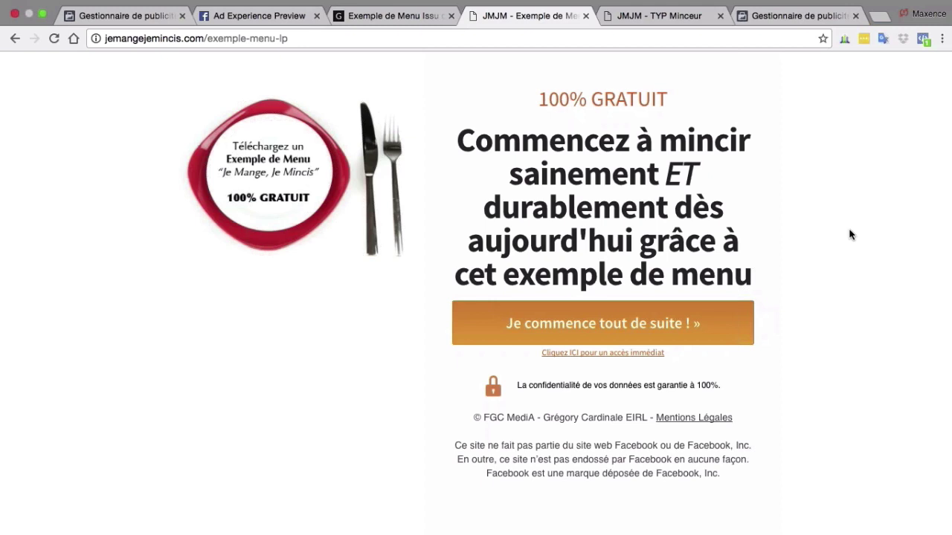
Switch to the JMJM - TYP Minceur confirmation page and examine its thank-you message and member testimonial
left_click(668, 16)
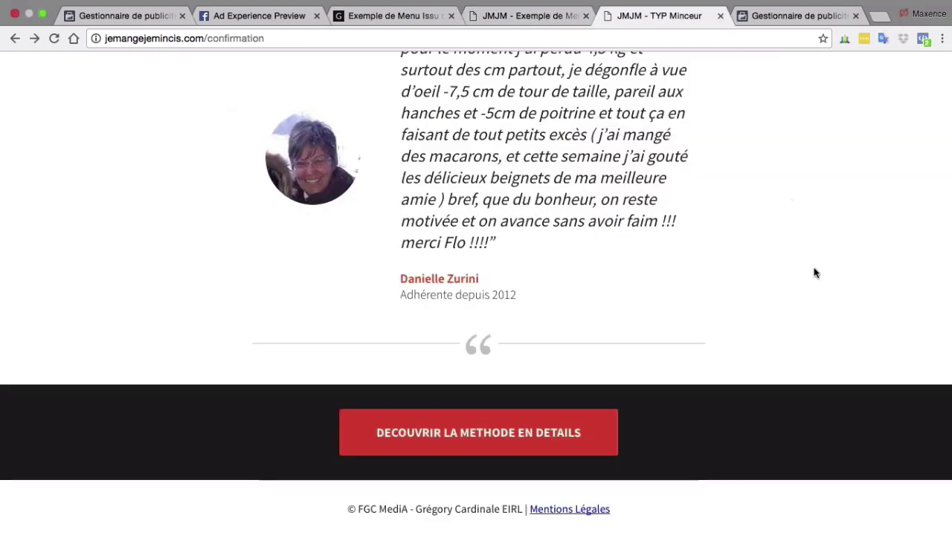
scroll(814, 273, "up", 6)
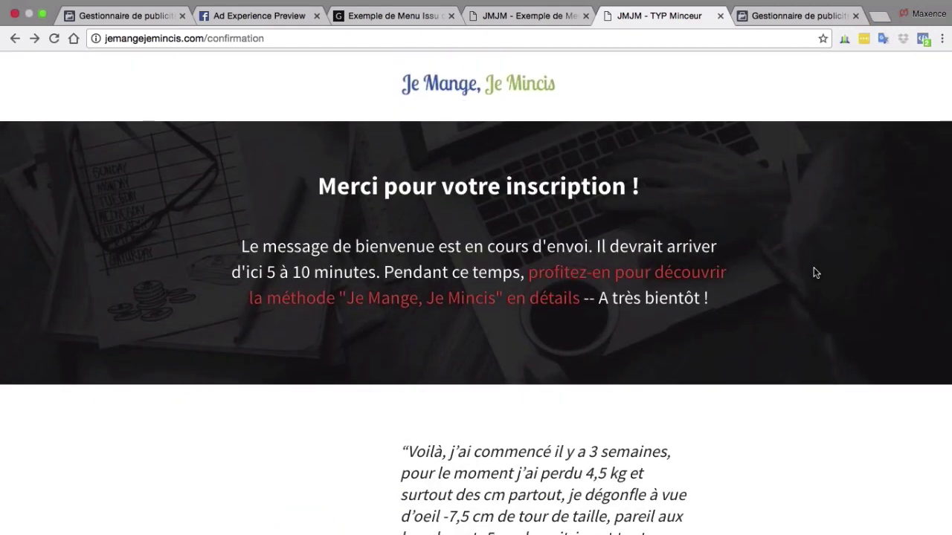
scroll(814, 272, "down", 1)
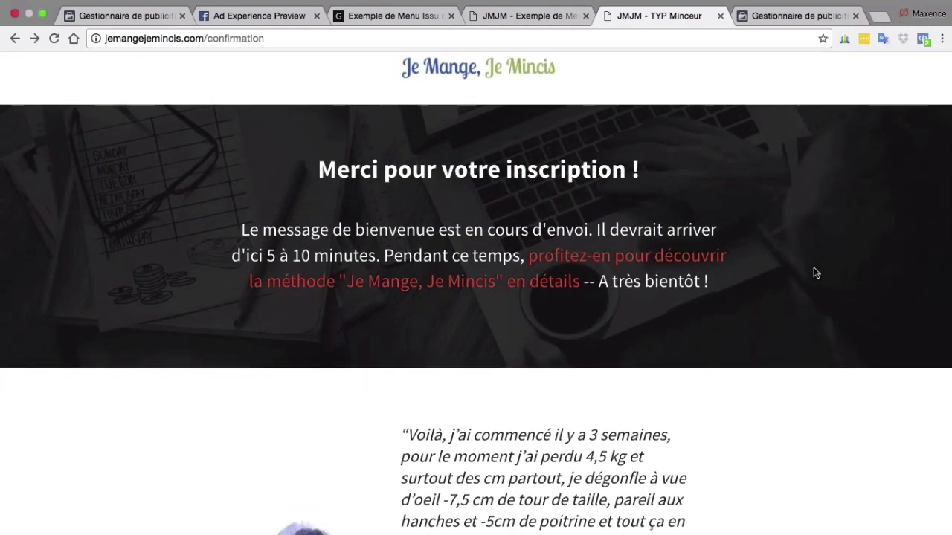
scroll(814, 273, "down", 2)
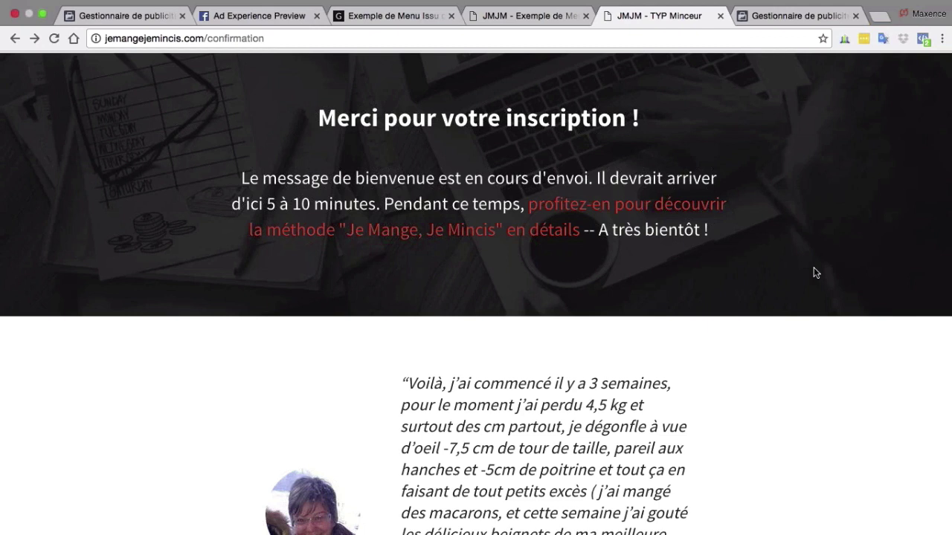
scroll(814, 273, "down", 2)
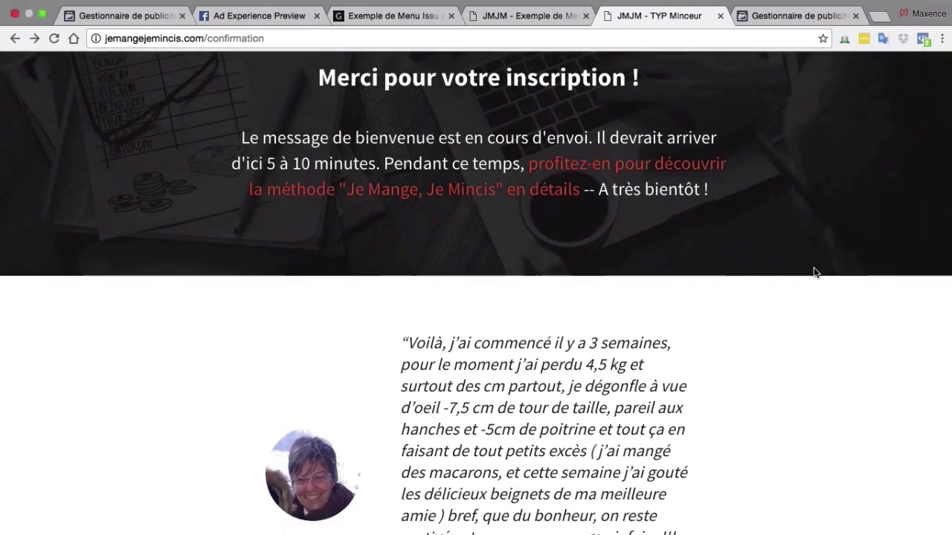
scroll(814, 273, "down", 3)
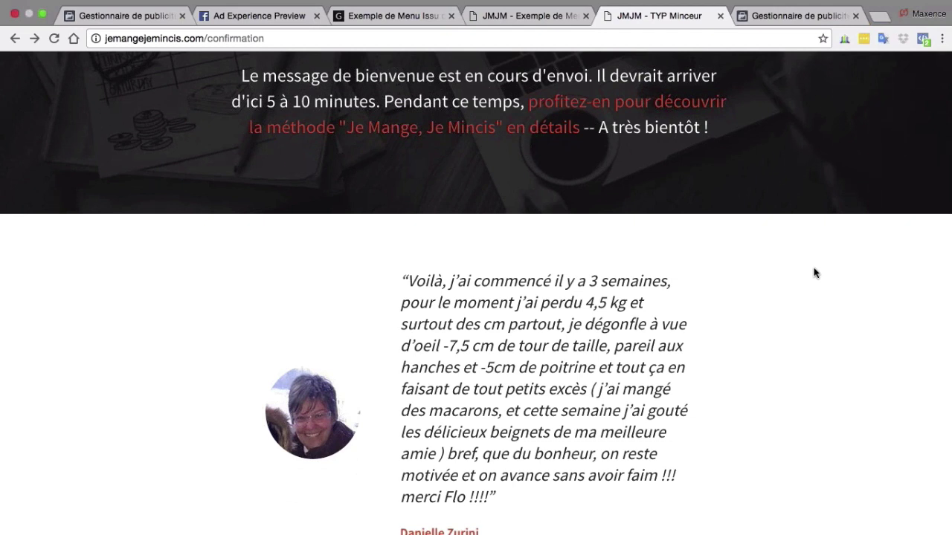
scroll(814, 273, "down", 4)
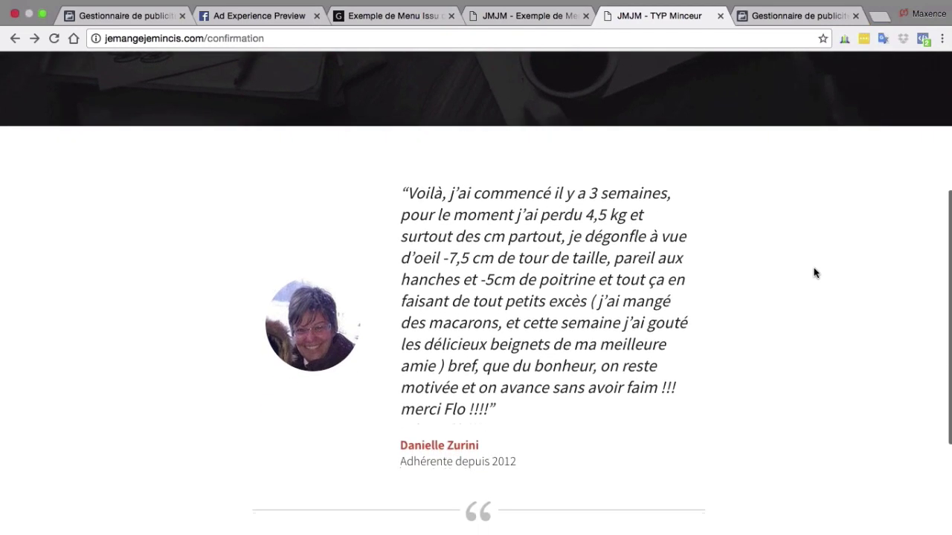
scroll(814, 273, "up", 10)
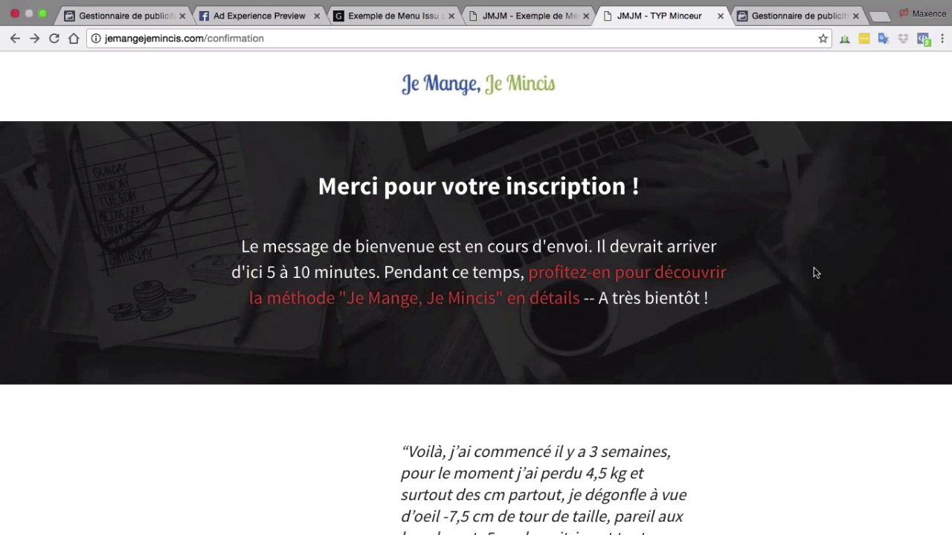
Review the confirmation page from its thank-you message down to the "Decouvrir la methode en details" call to action
scroll(814, 273, "down", 3)
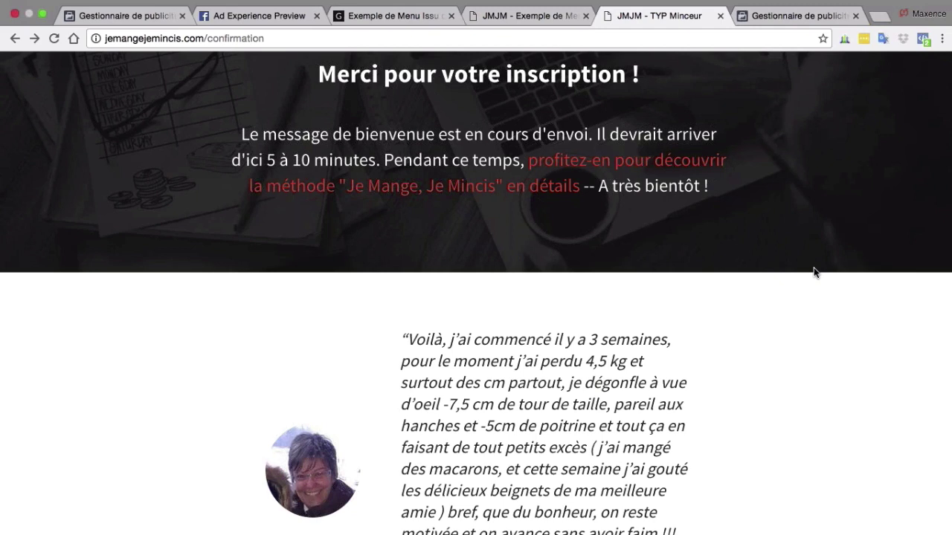
scroll(813, 272, "down", 5)
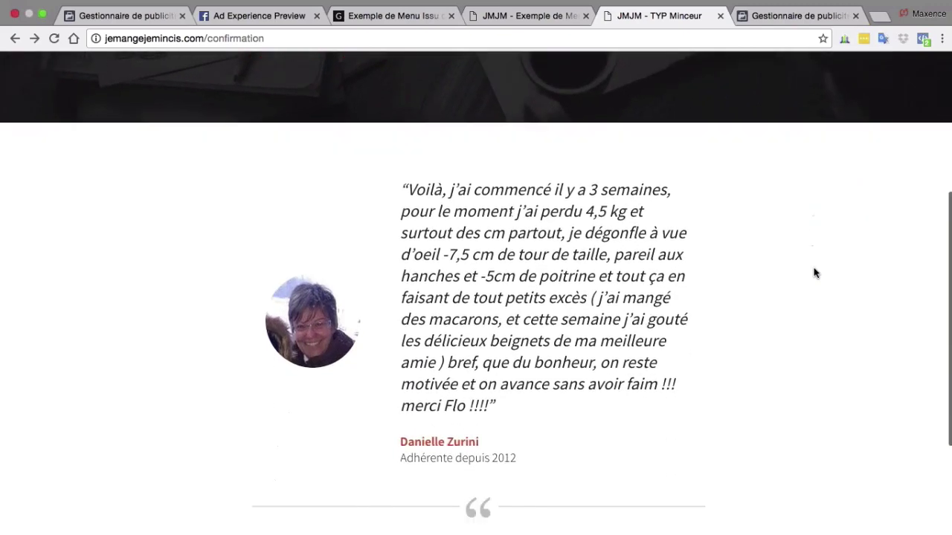
scroll(813, 272, "down", 3)
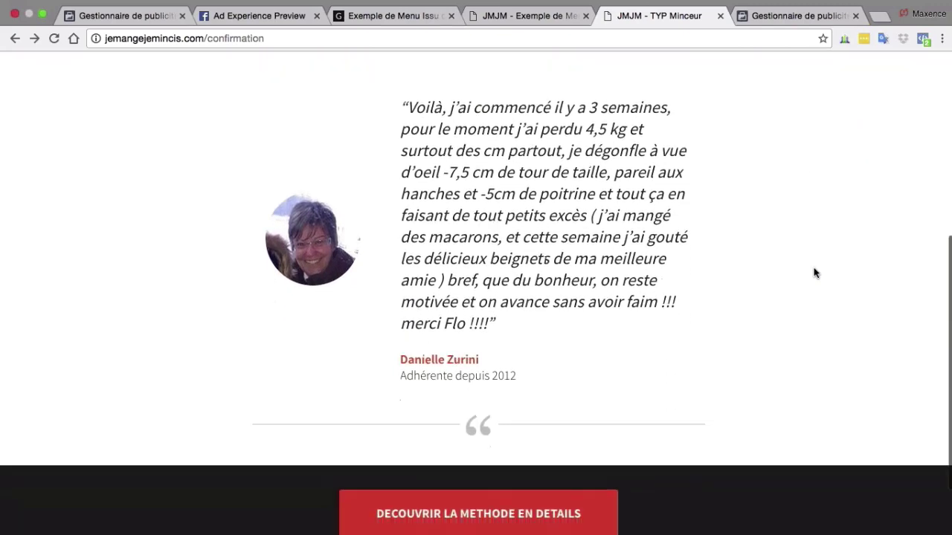
scroll(813, 273, "down", 1)
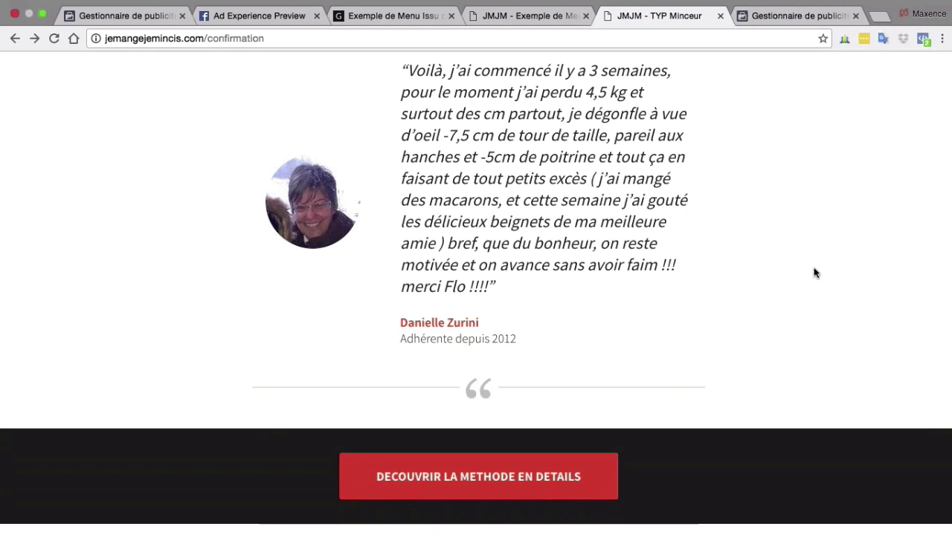
scroll(814, 273, "down", 2)
scroll(813, 273, "up", 2)
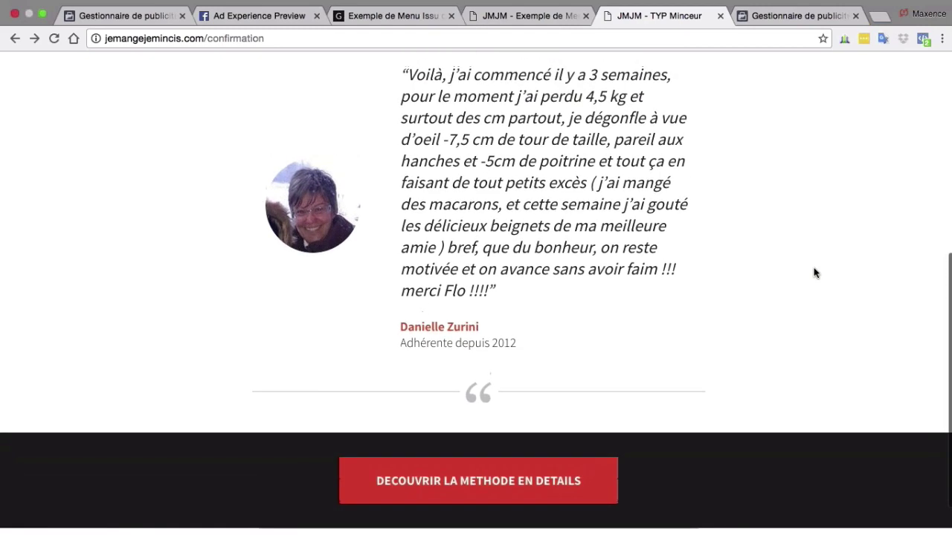
Follow "Decouvrir la methode en details" to the sales video page, pause the video and look over the page
left_click(475, 484)
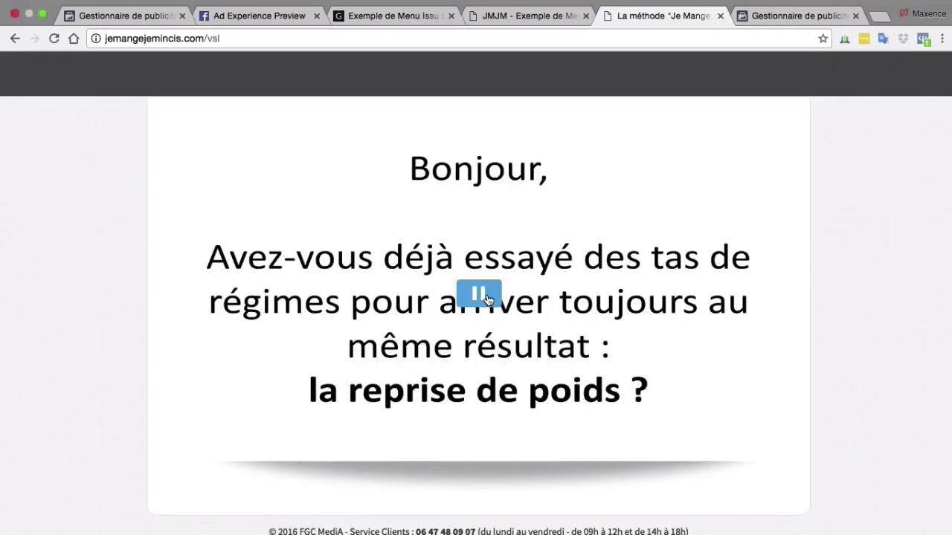
left_click(485, 296)
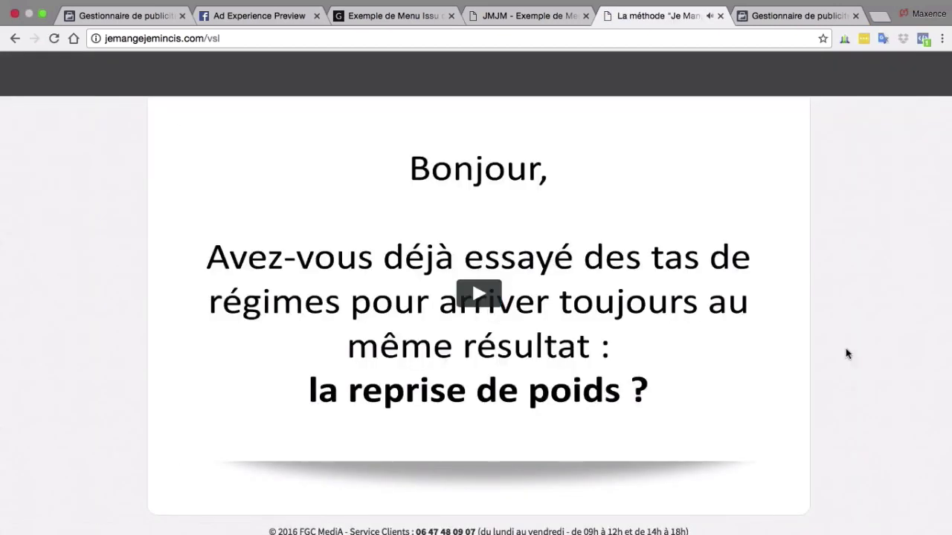
scroll(853, 348, "down", 1)
scroll(853, 348, "up", 1)
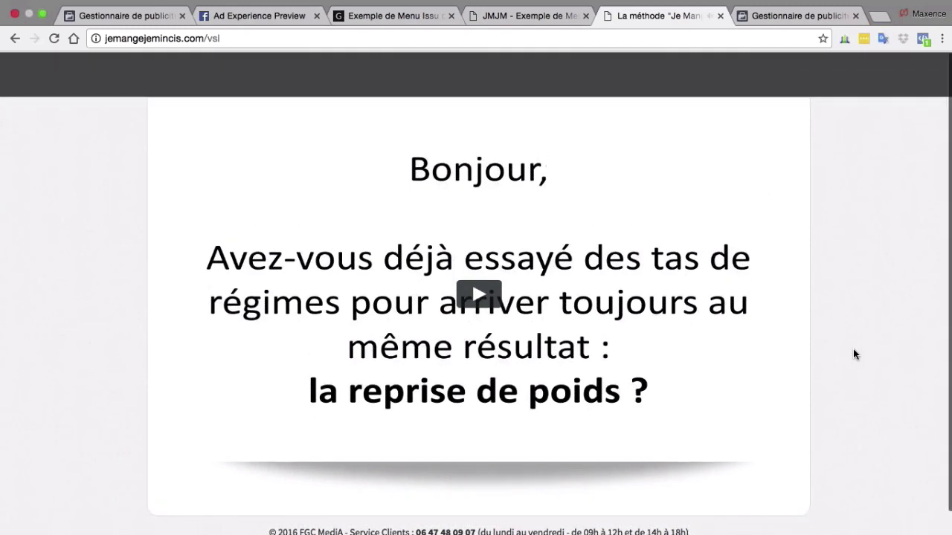
scroll(853, 348, "down", 1)
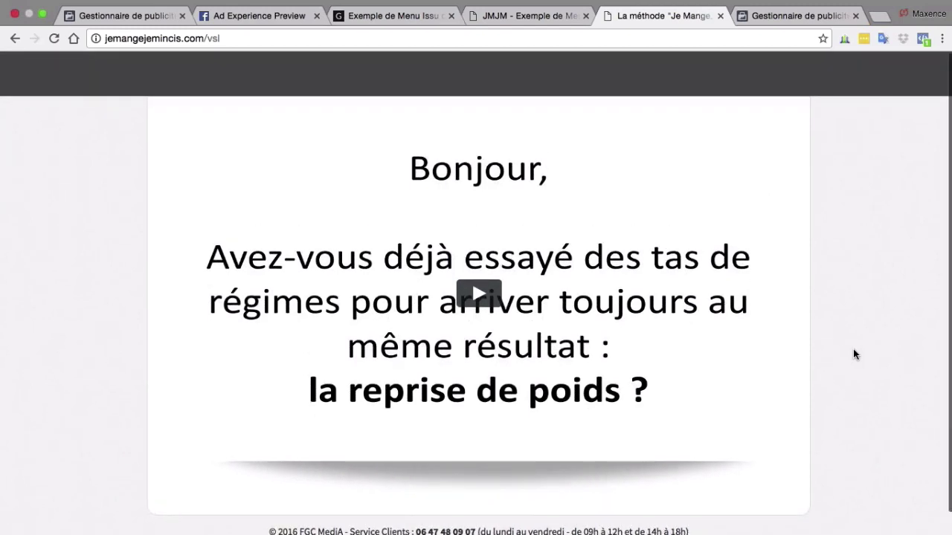